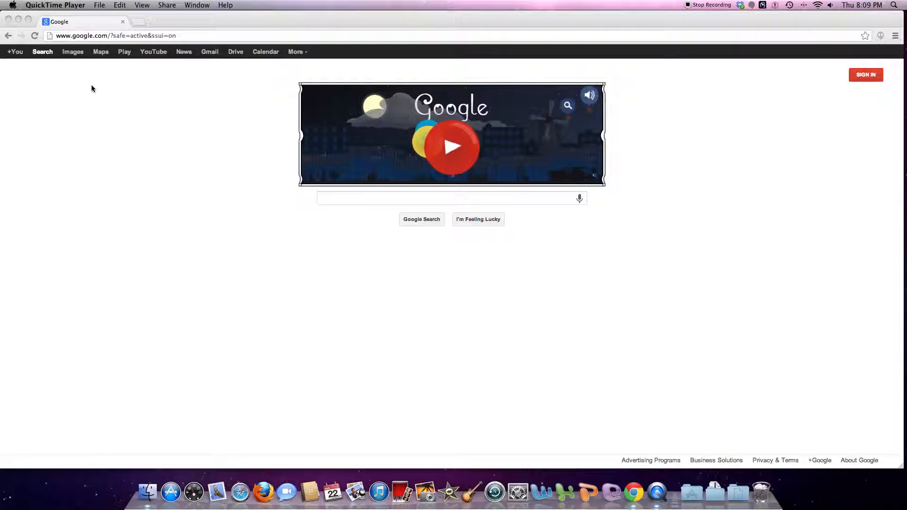
Sign in to the school Google account with its e-mail address and password
left_click(91, 85)
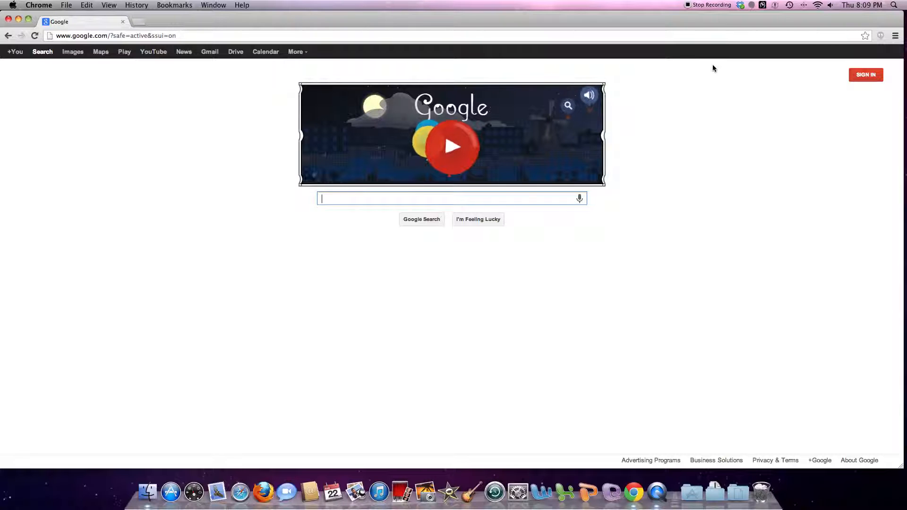
left_click(869, 77)
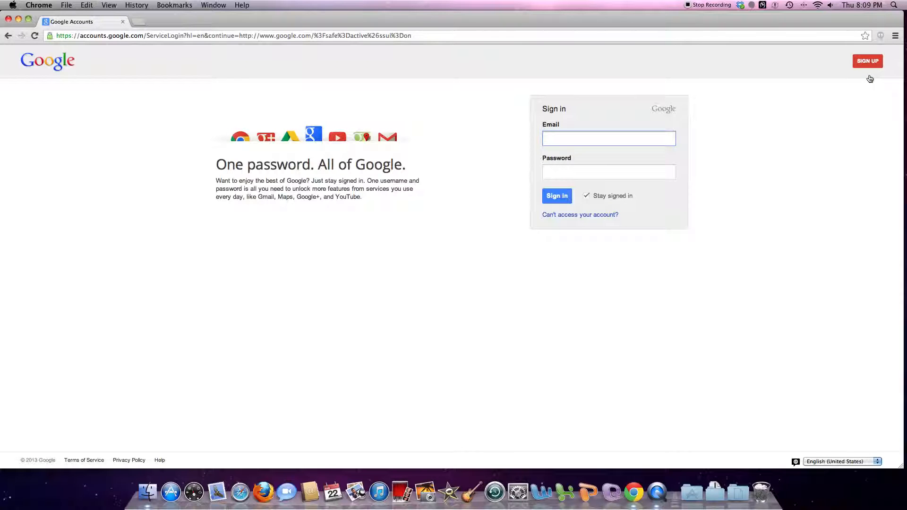
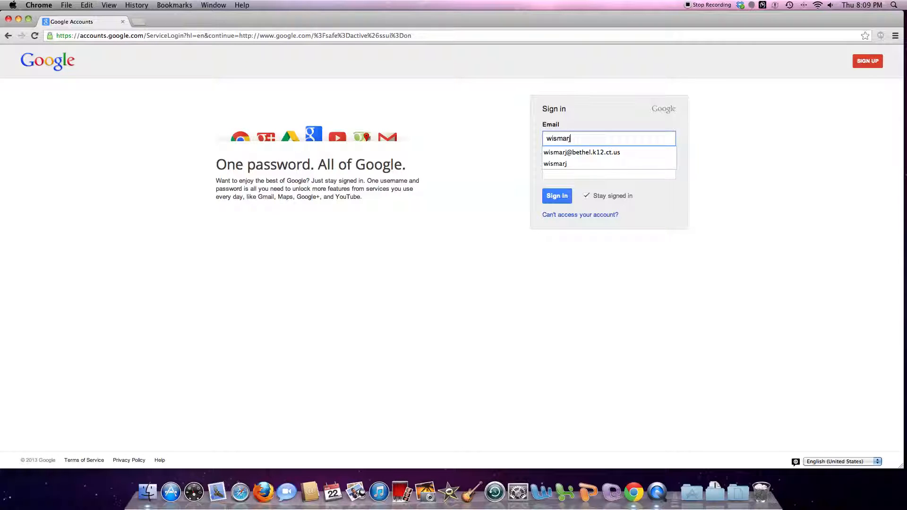
key("Tab")
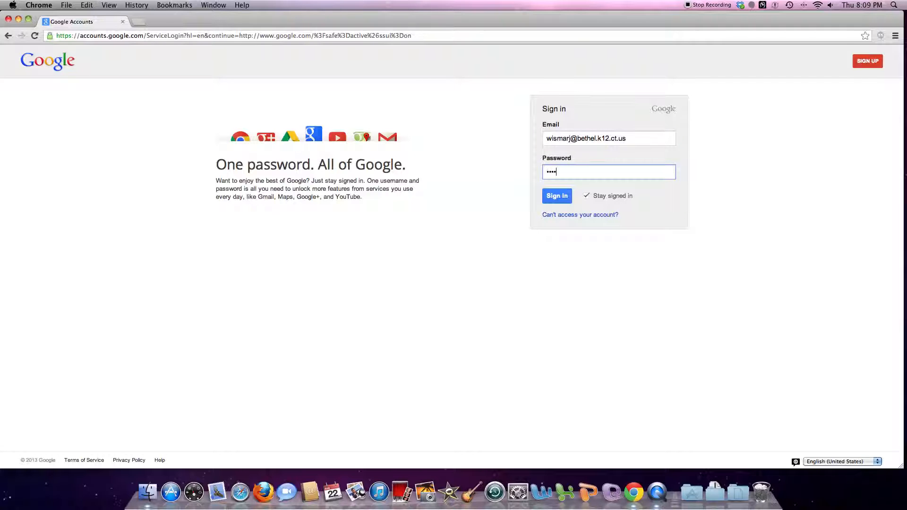
key("Return")
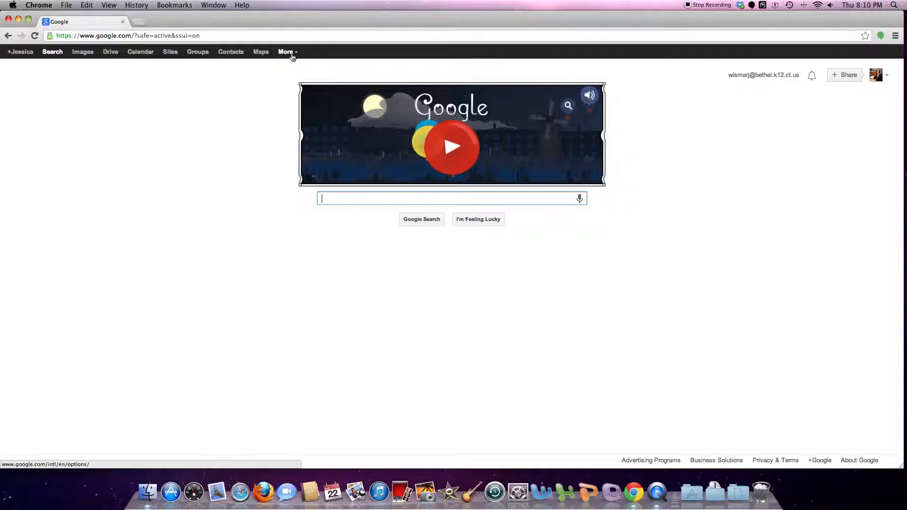
Open Calendar and delete the red Friday 'Meet with SS dept' event
left_click(144, 53)
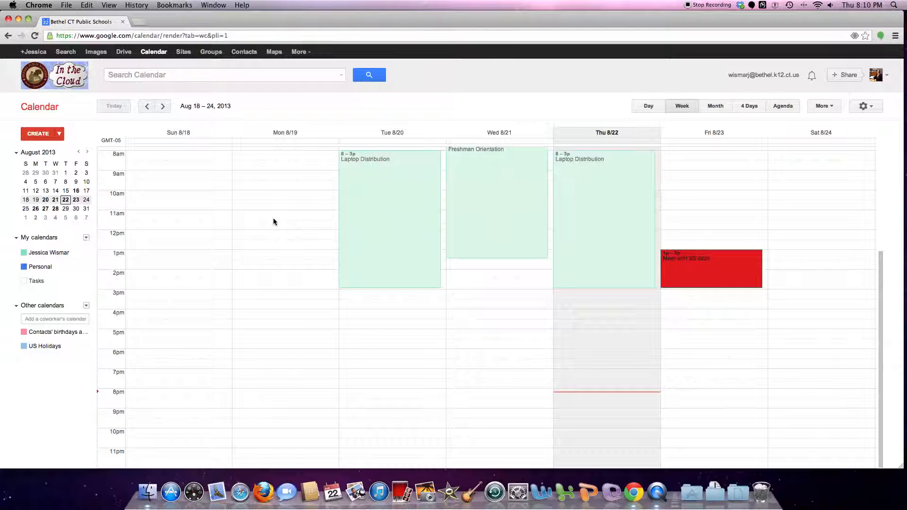
left_click(713, 269)
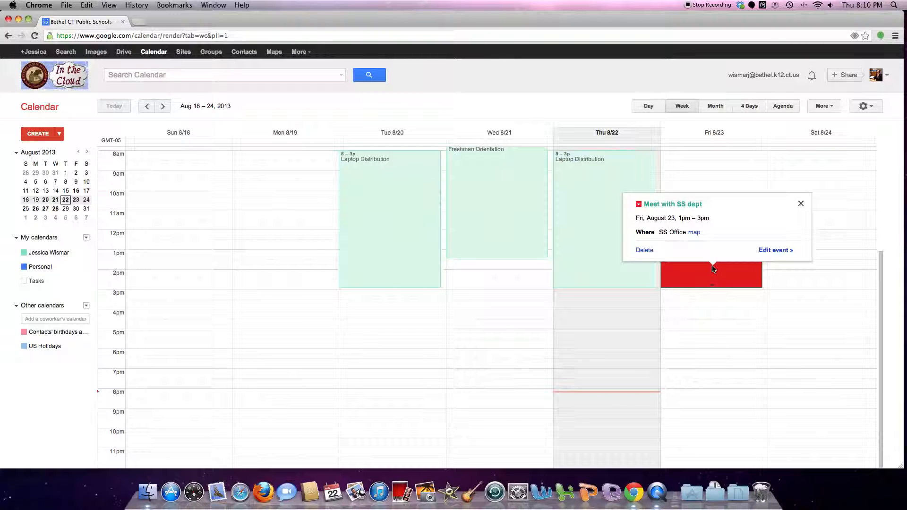
left_click(641, 253)
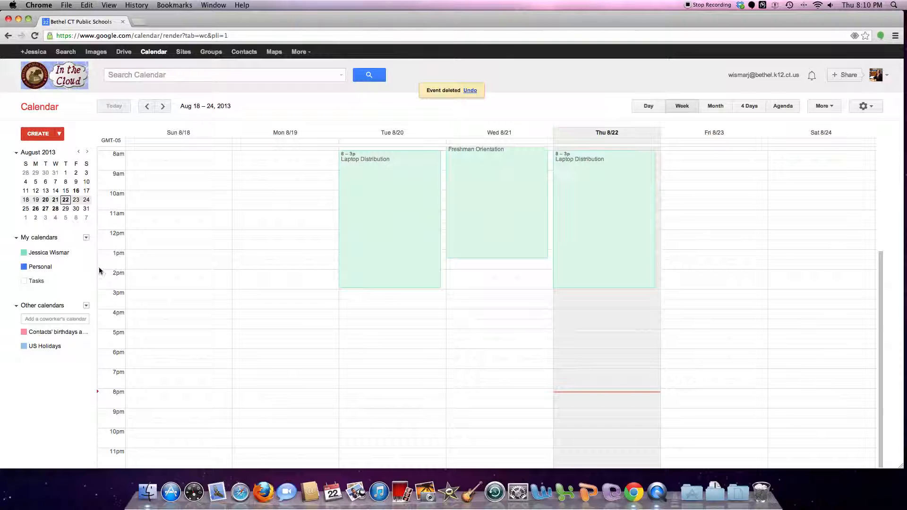
Hide the Personal calendar from the list and page the mini calendar ahead to November 2013
left_click(86, 268)
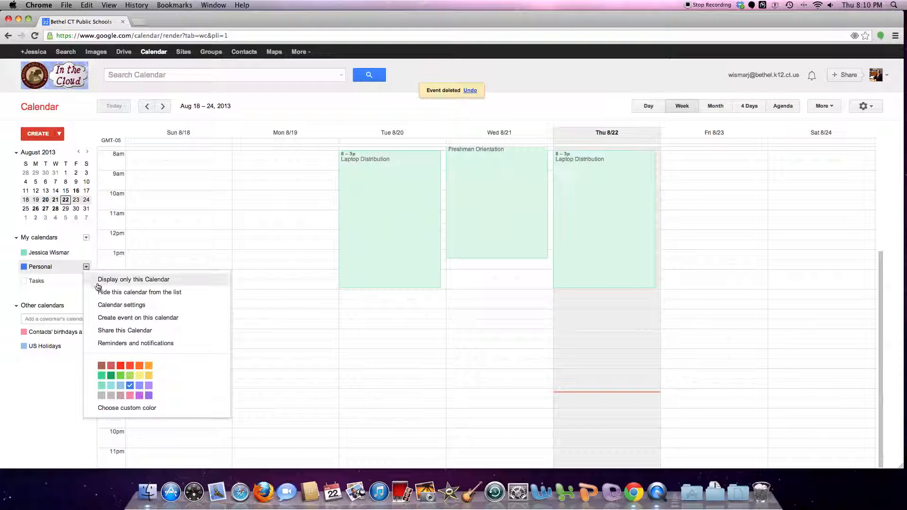
left_click(109, 296)
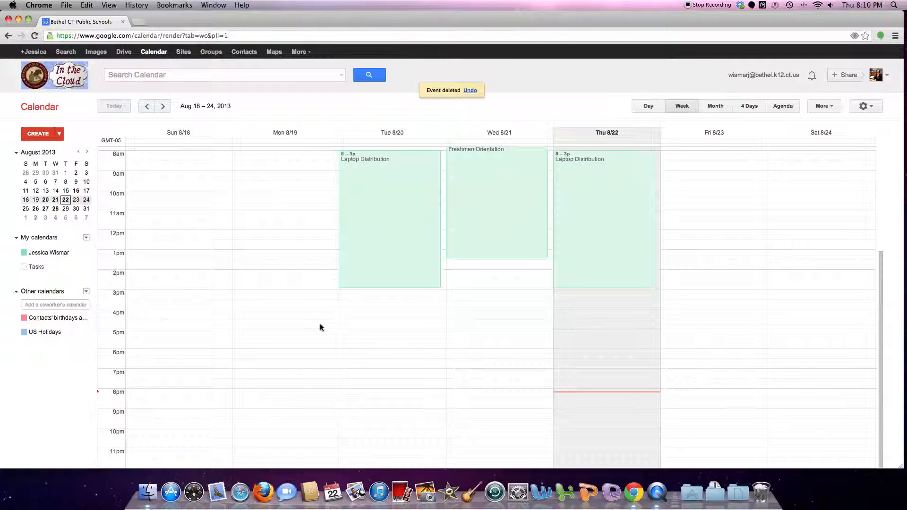
left_click(87, 153)
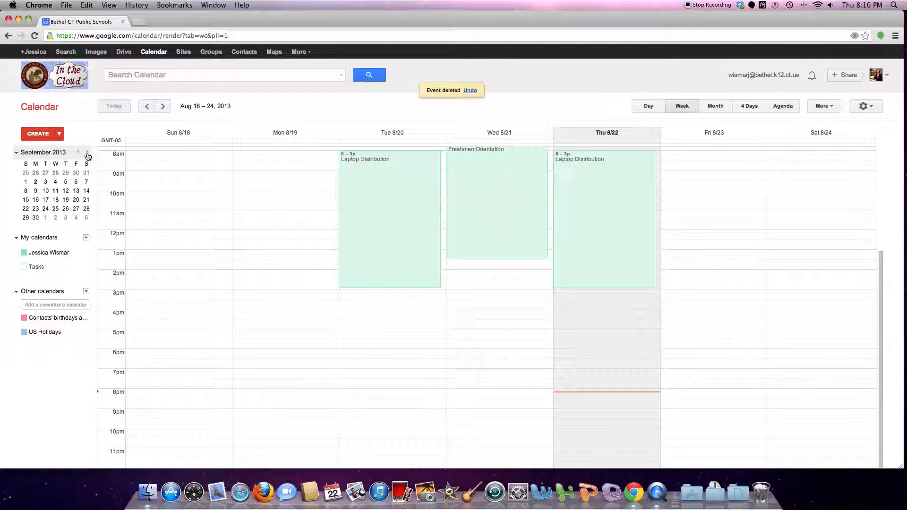
left_click(87, 153)
left_click(87, 152)
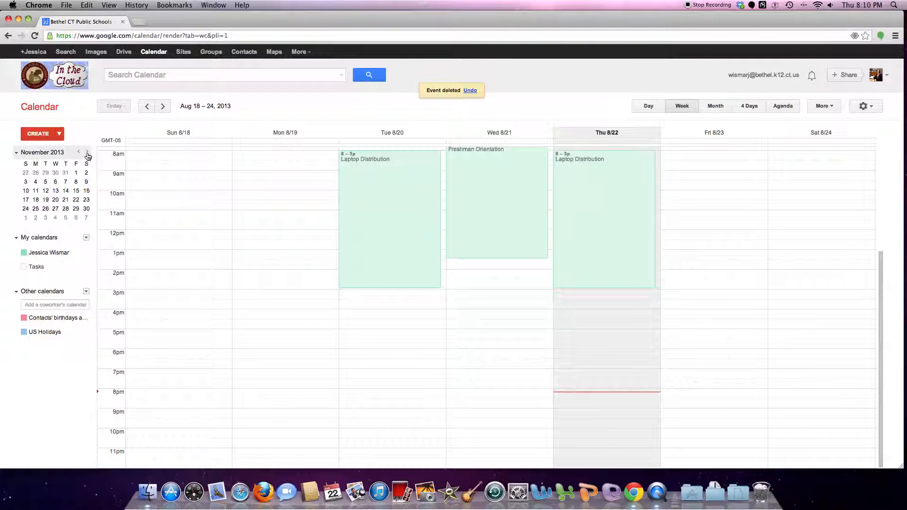
Use the mini calendar to jump to the week containing November 8
left_click(80, 154)
left_click(79, 154)
left_click(86, 154)
left_click(87, 154)
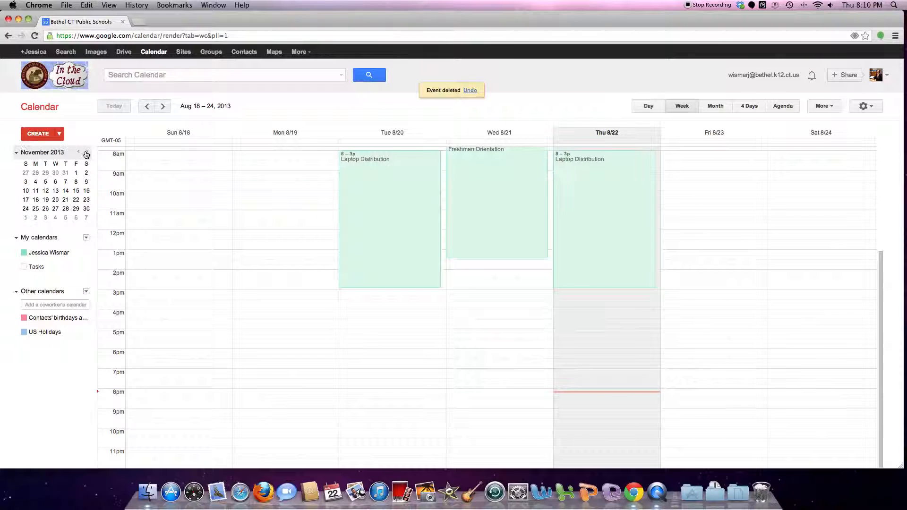
left_click(77, 183)
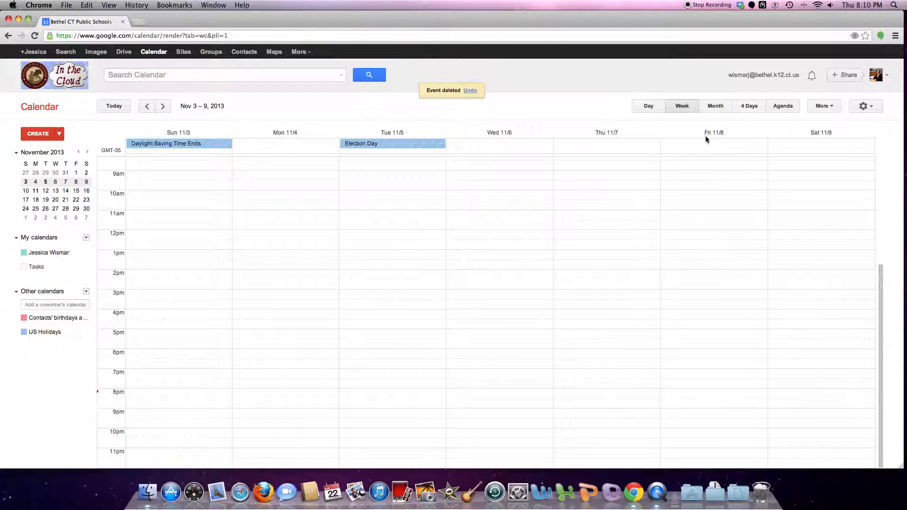
Page the mini calendar back to August and return to the week of August 22
left_click(78, 153)
left_click(77, 152)
left_click(78, 153)
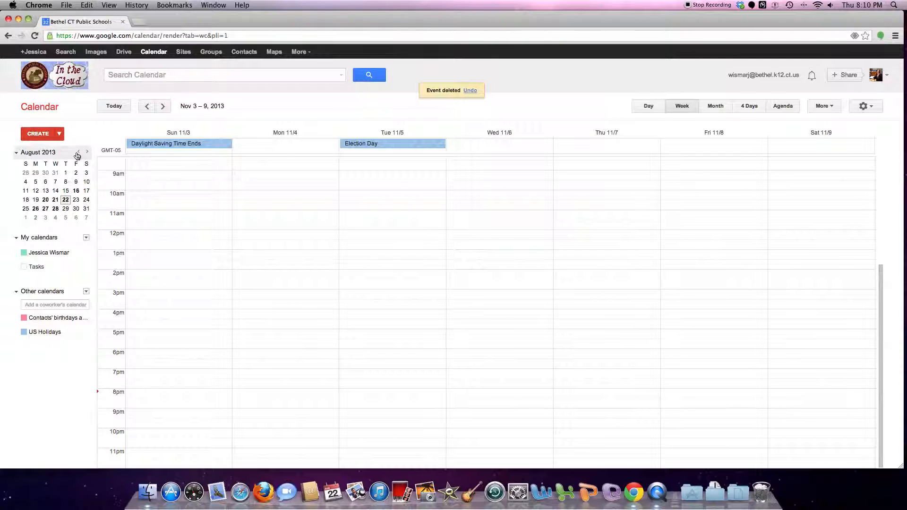
left_click(65, 199)
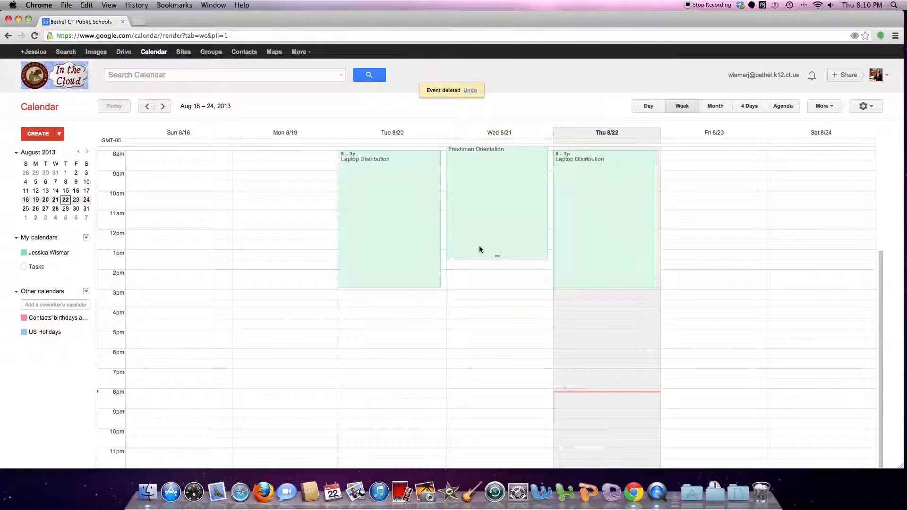
left_click(649, 107)
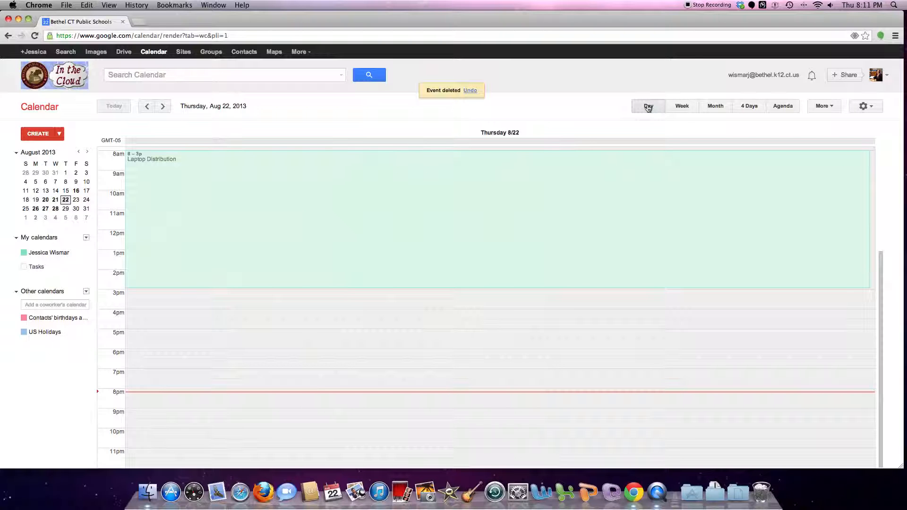
left_click(681, 108)
left_click(715, 108)
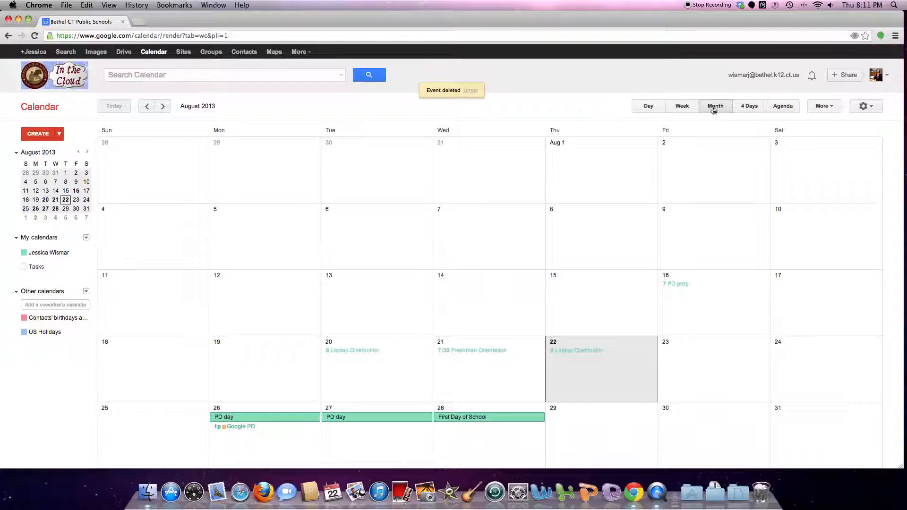
left_click(741, 112)
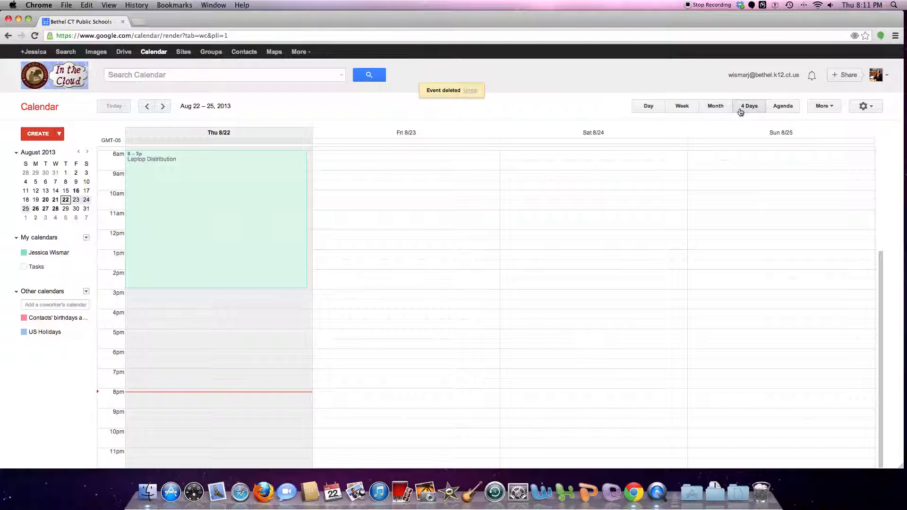
left_click(778, 110)
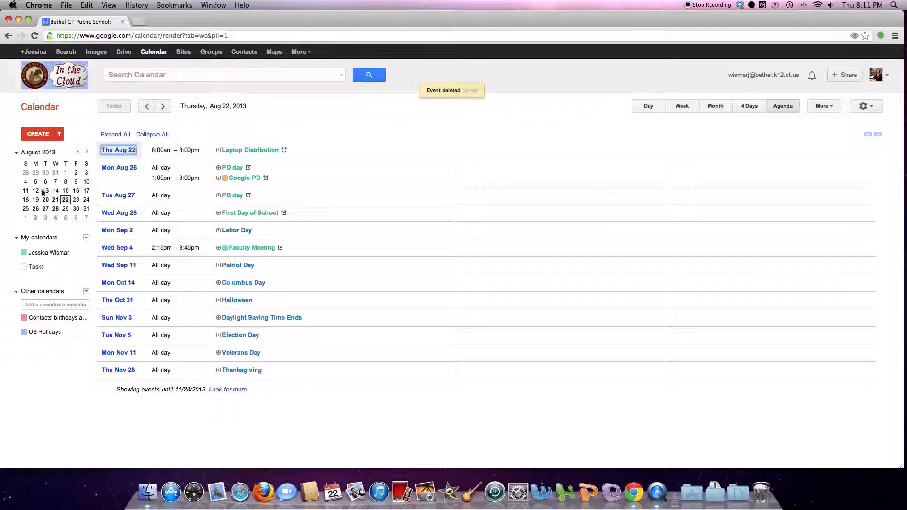
left_click(682, 106)
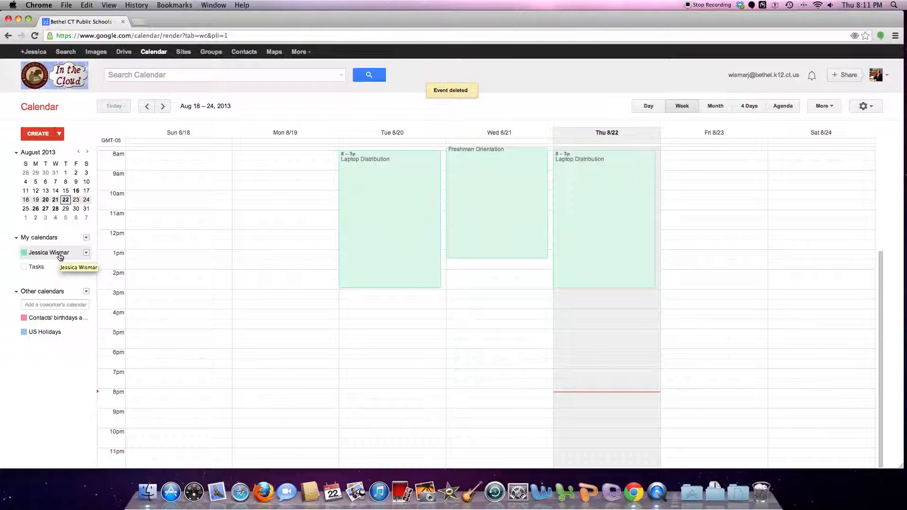
Turn on the Tasks calendar to display the task list panel
left_click(23, 268)
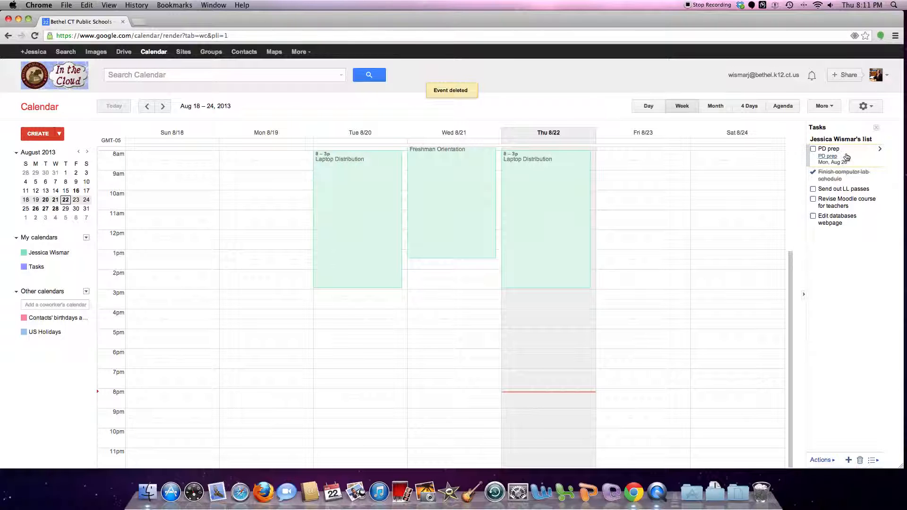
left_click(823, 460)
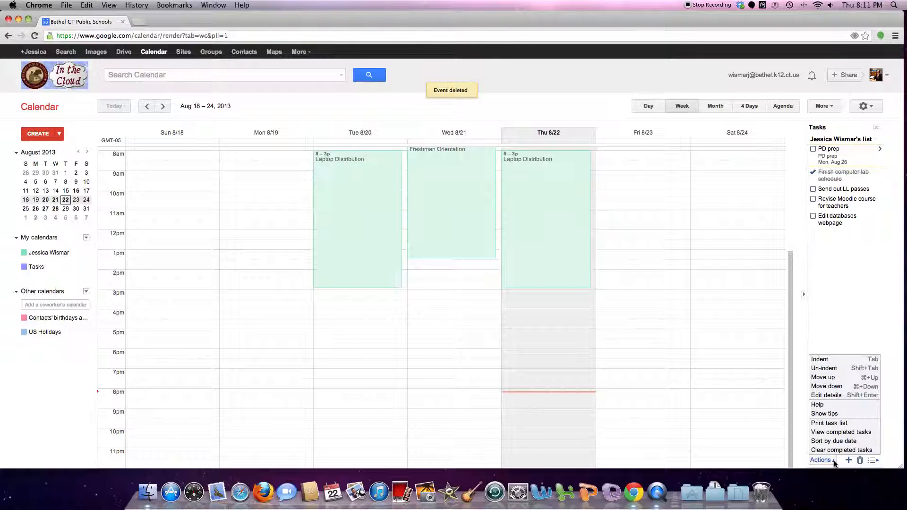
left_click(834, 462)
Add a 'Google calendar screencast' task, mark it complete, and advance to the Aug 25–31 week
left_click(848, 461)
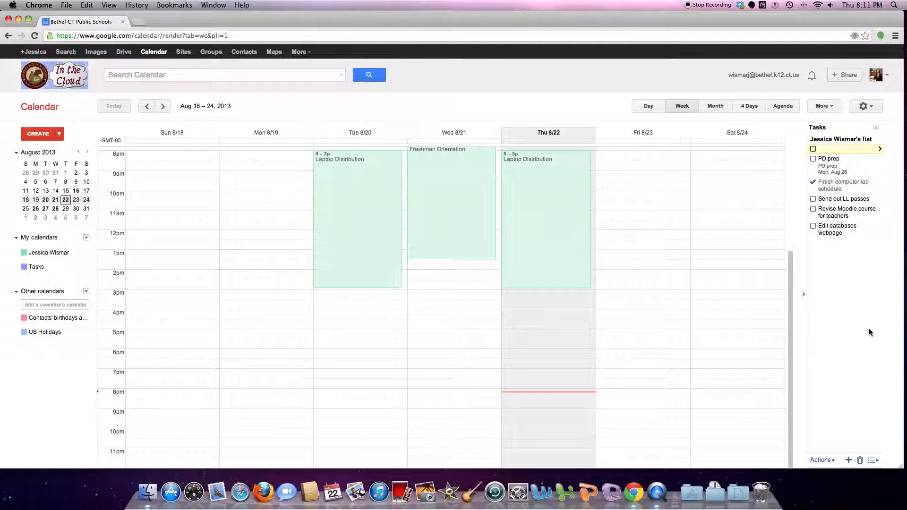
type("Google calendar screencast")
left_click(849, 280)
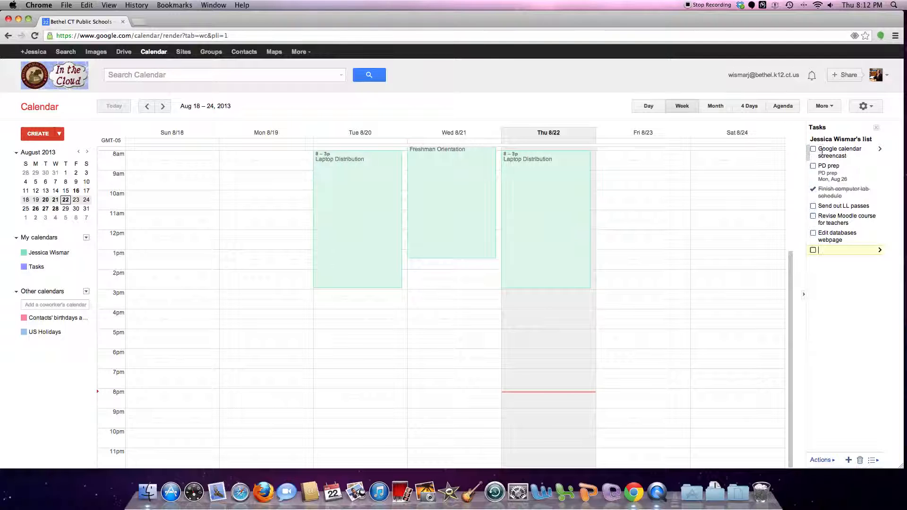
left_click(813, 149)
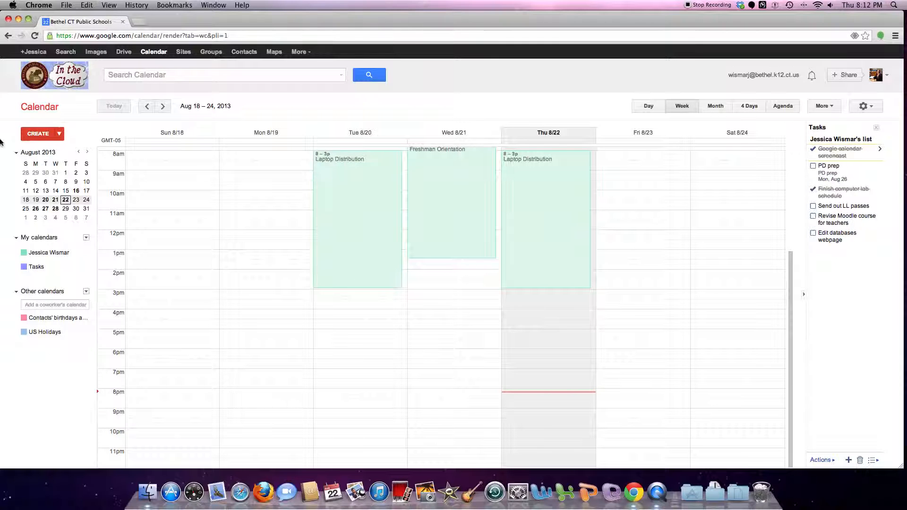
left_click(162, 107)
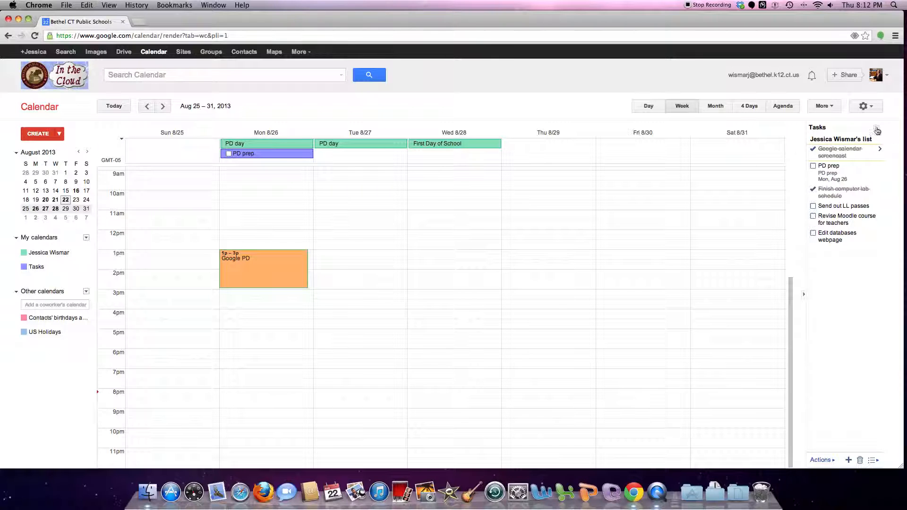
Hide the Tasks calendar and its panel, toggle your own calendar off and on, and open its options
left_click(877, 127)
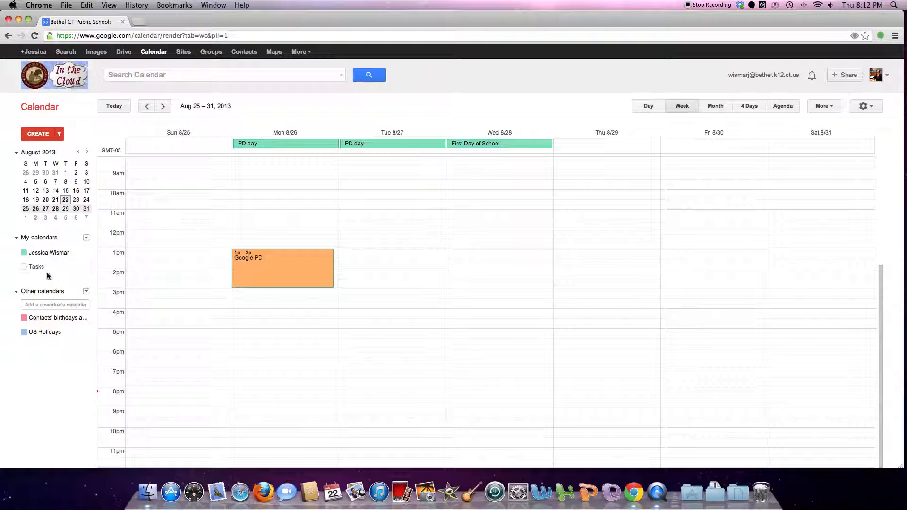
left_click(25, 267)
left_click(26, 269)
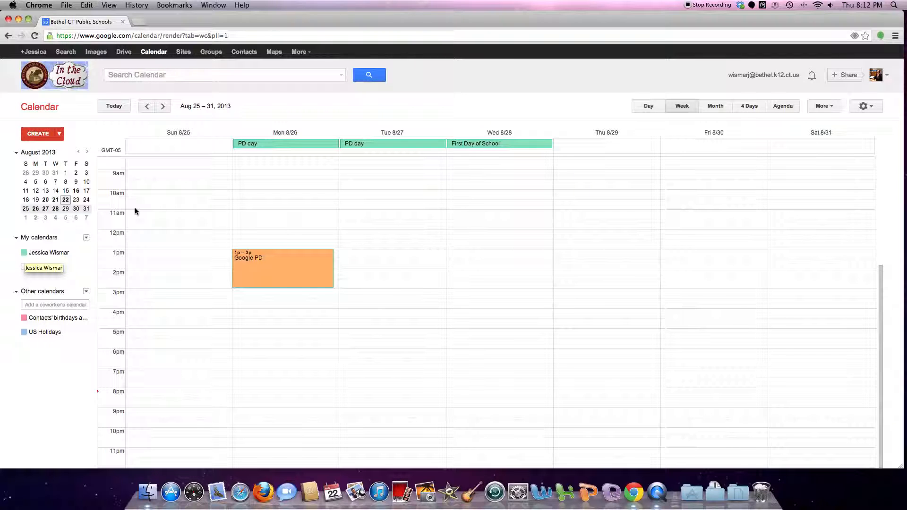
left_click(24, 253)
left_click(24, 253)
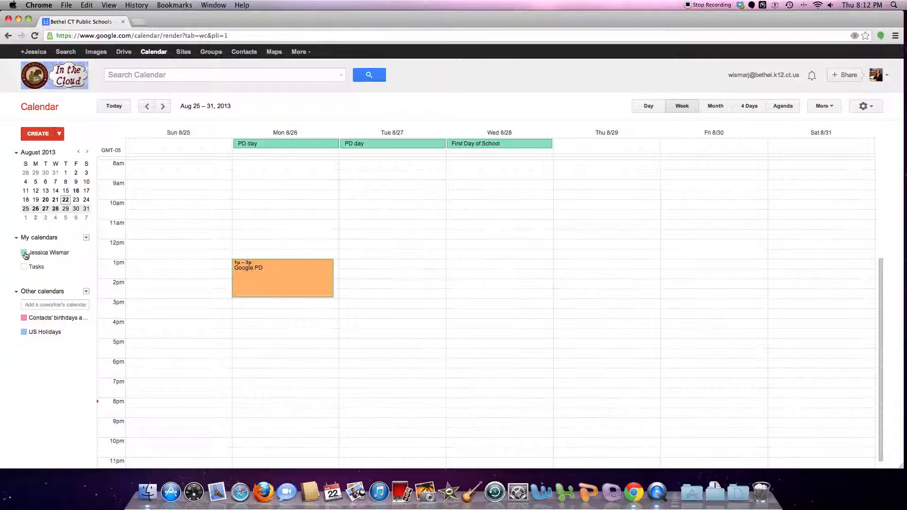
left_click(86, 252)
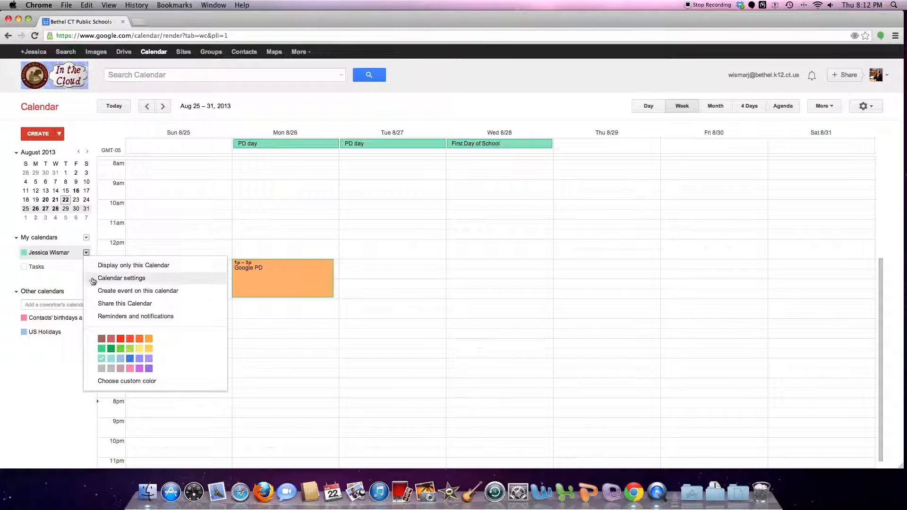
left_click(129, 361)
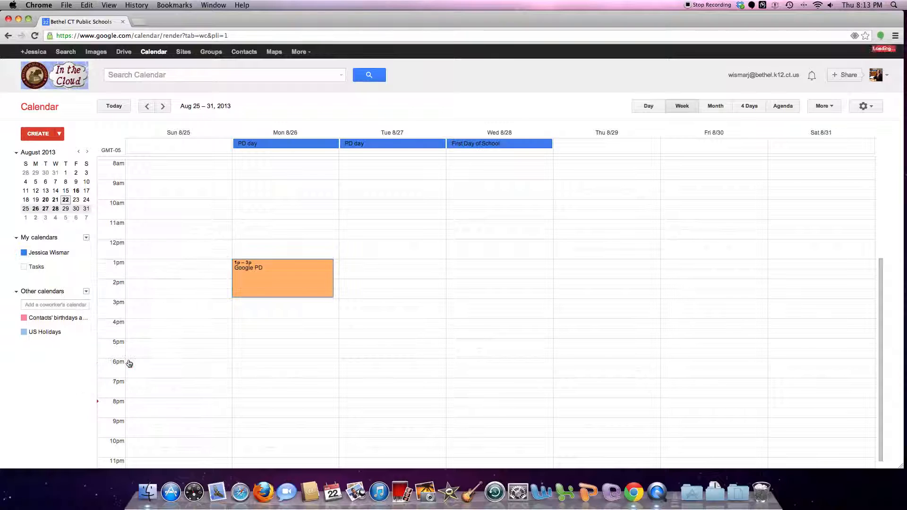
left_click(86, 254)
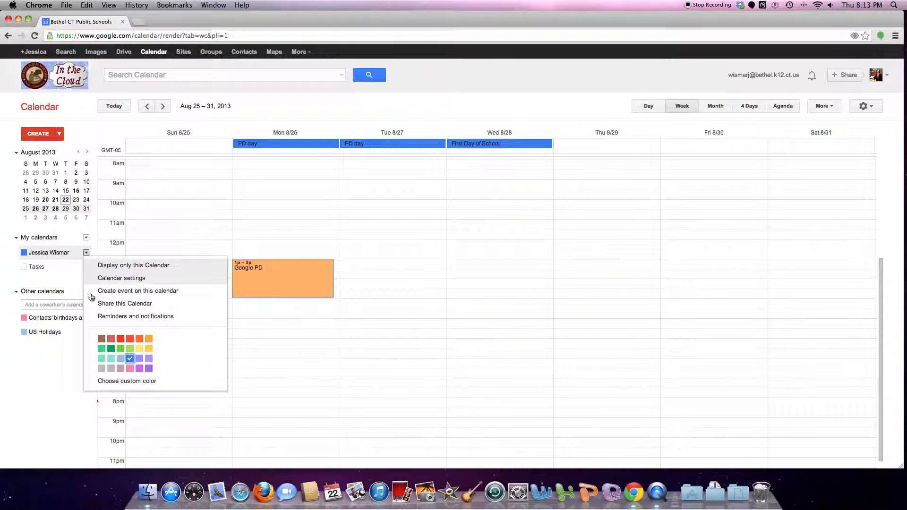
left_click(102, 359)
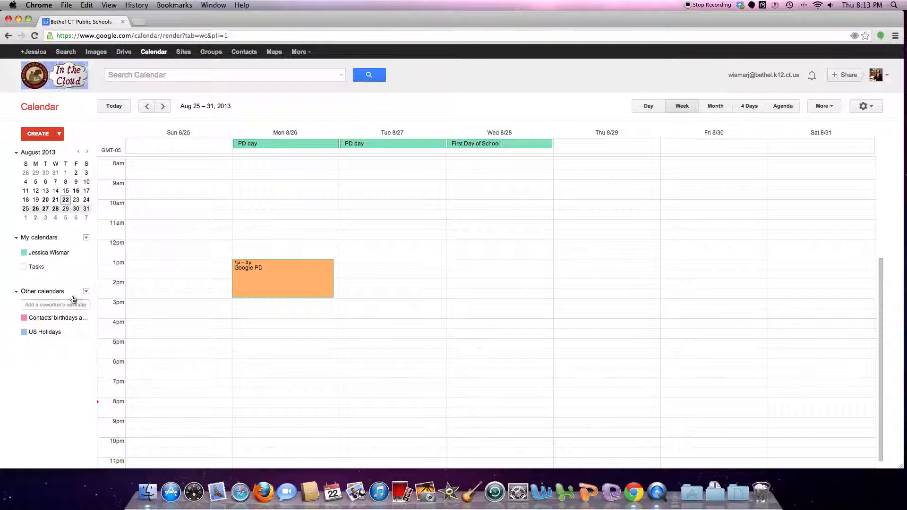
left_click(86, 255)
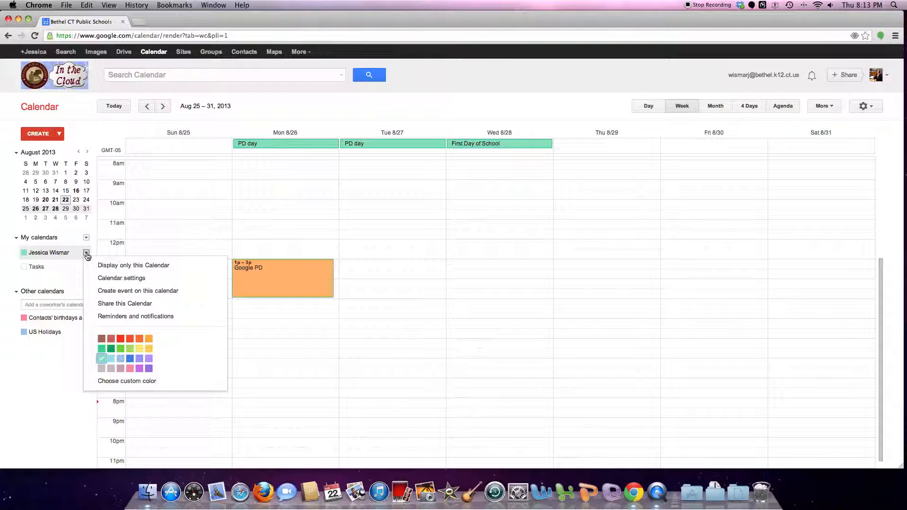
Start a new event on your own calendar, then leave the draft unsaved for the week view
left_click(103, 290)
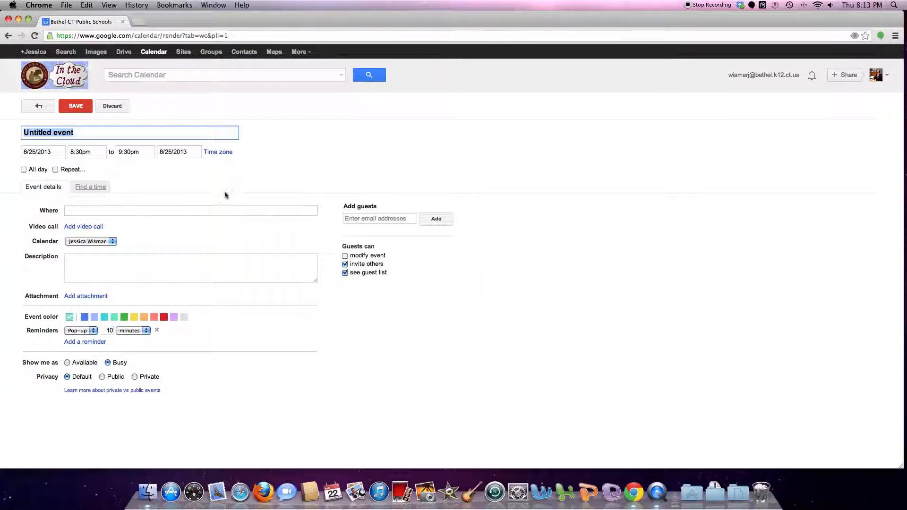
left_click(153, 53)
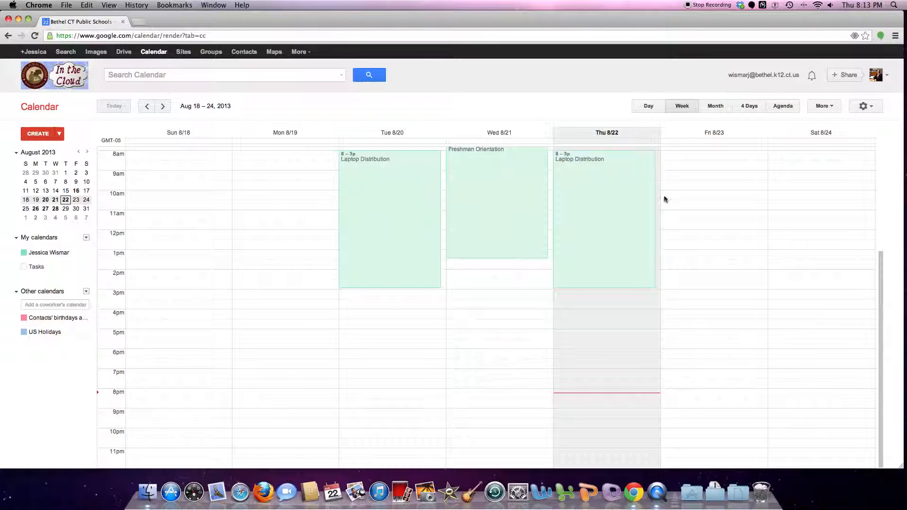
Create an 'SS Meeting' event on Tuesday, Aug 27 from 1pm to 3pm and open its details
left_click(162, 107)
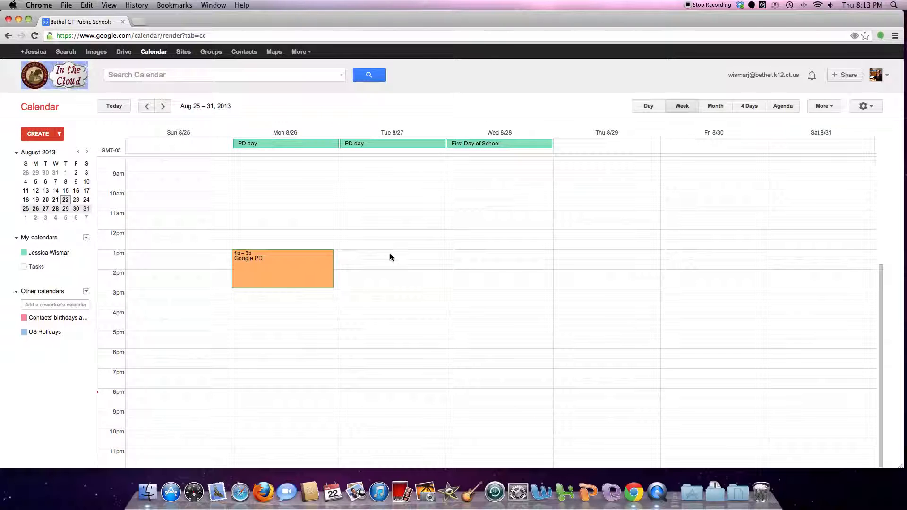
left_click_drag(391, 253, 393, 286)
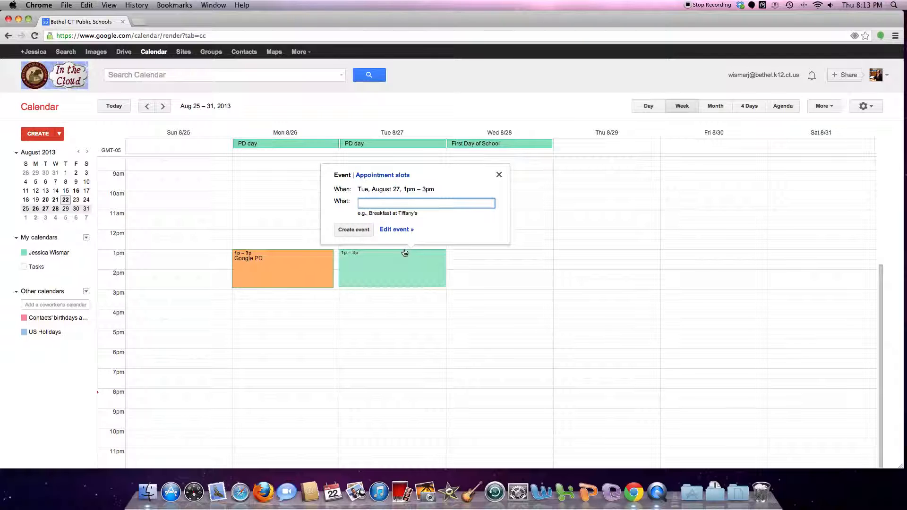
type("SS Meeting")
left_click(349, 232)
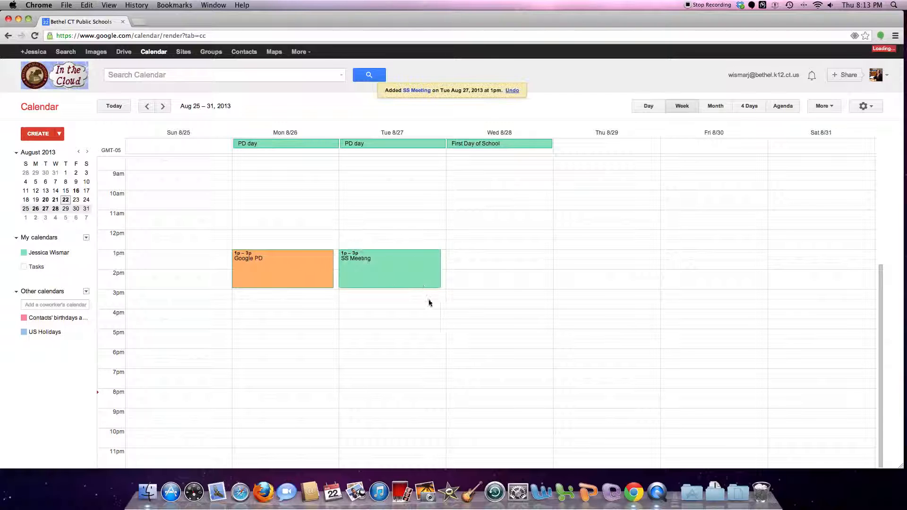
left_click(382, 264)
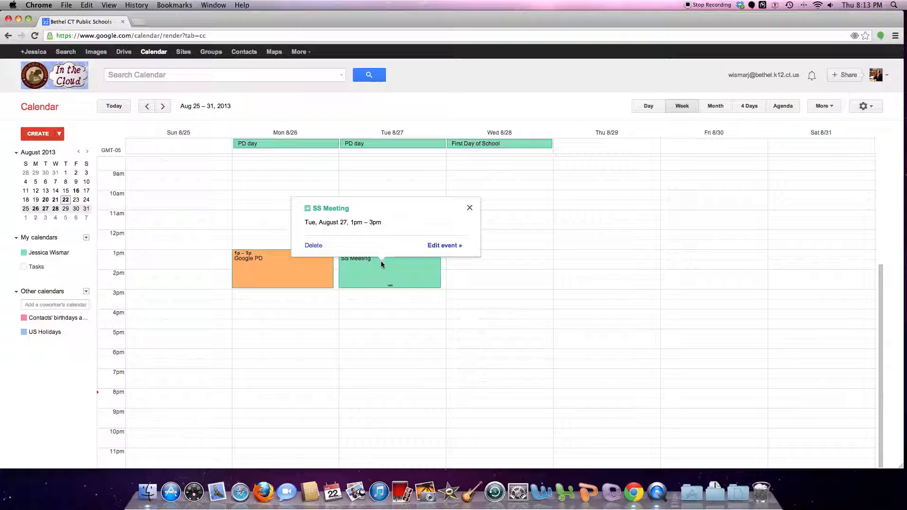
Colour the SS Meeting event red, set its location to 'SS Dept Office', and save
left_click(446, 245)
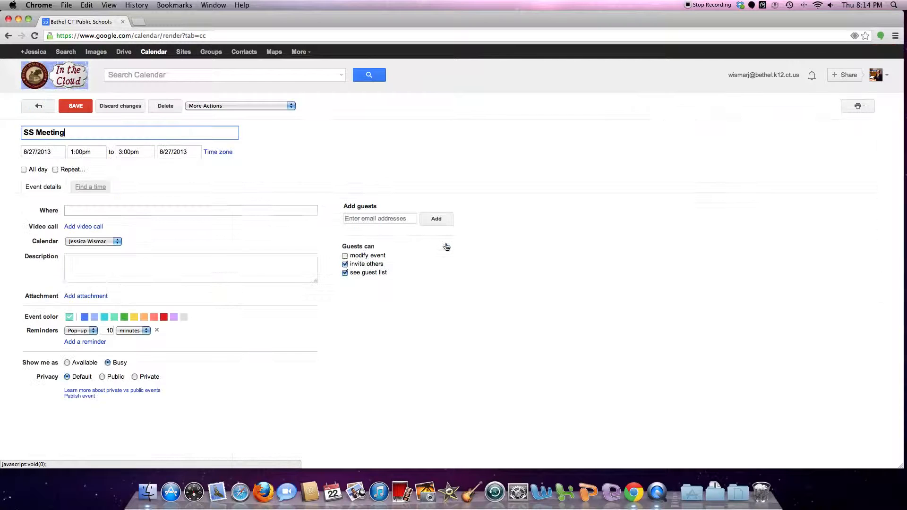
left_click(165, 321)
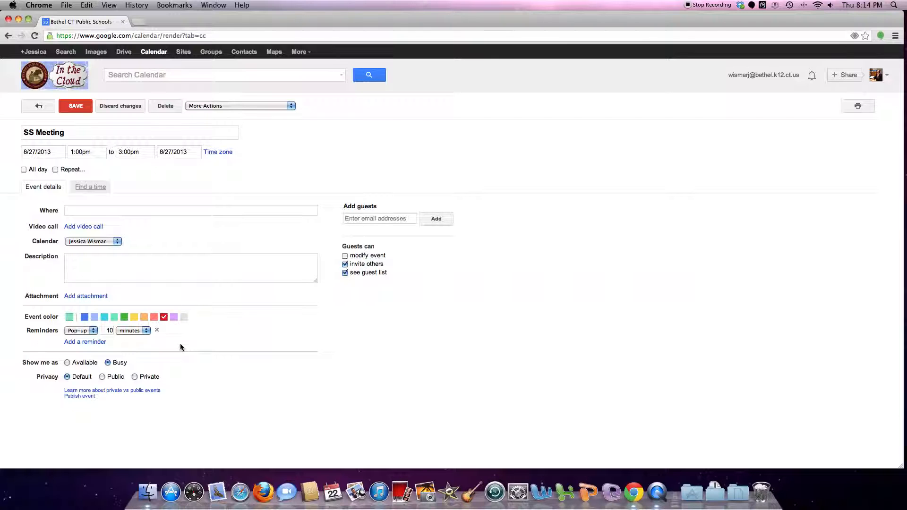
left_click(96, 211)
type("SS Odi")
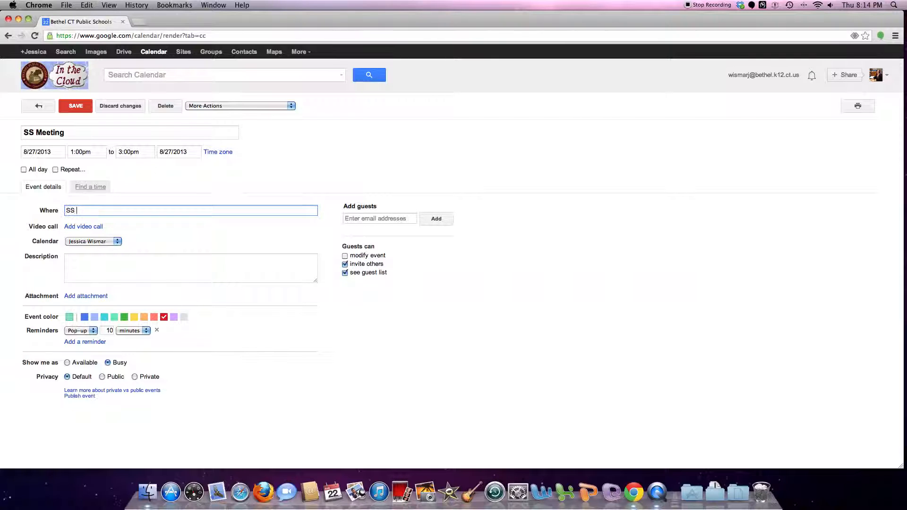
key("BackSpace")
key("BackSpace")
type("Dept Office==")
key("BackSpace")
key("BackSpace")
key("BackSpace")
key("BackSpace")
key("BackSpace")
key("BackSpace")
key("BackSpace")
key("BackSpace")
key("BackSpace")
key("BackSpace")
key("BackSpace")
key("BackSpace")
key("BackSpace")
type("Dept Office")
left_click(96, 257)
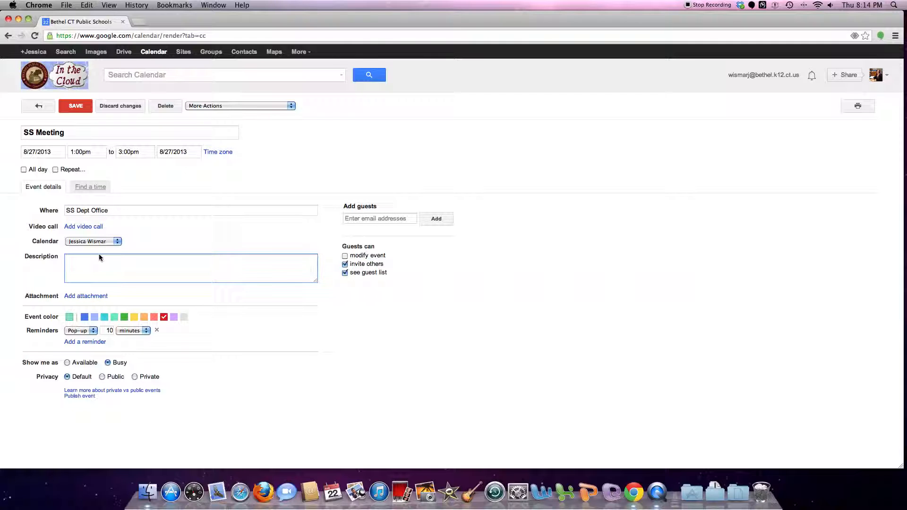
left_click(375, 217)
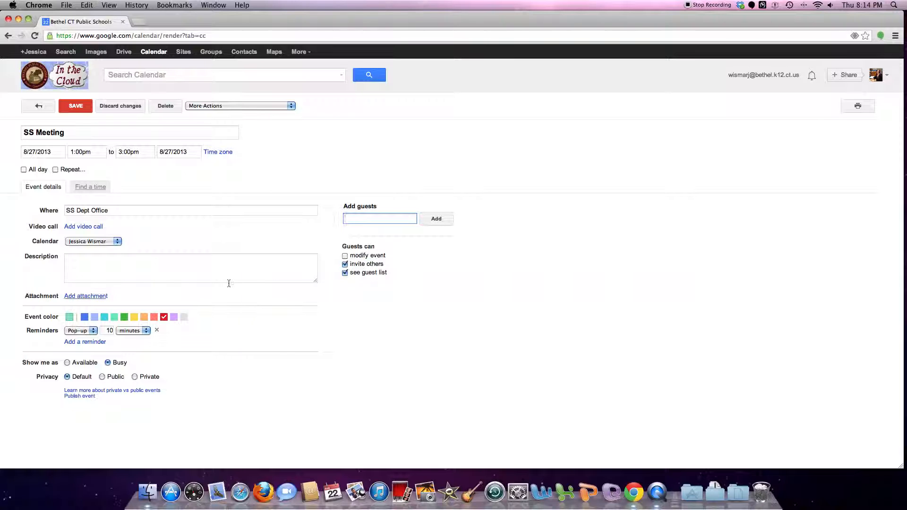
left_click(76, 107)
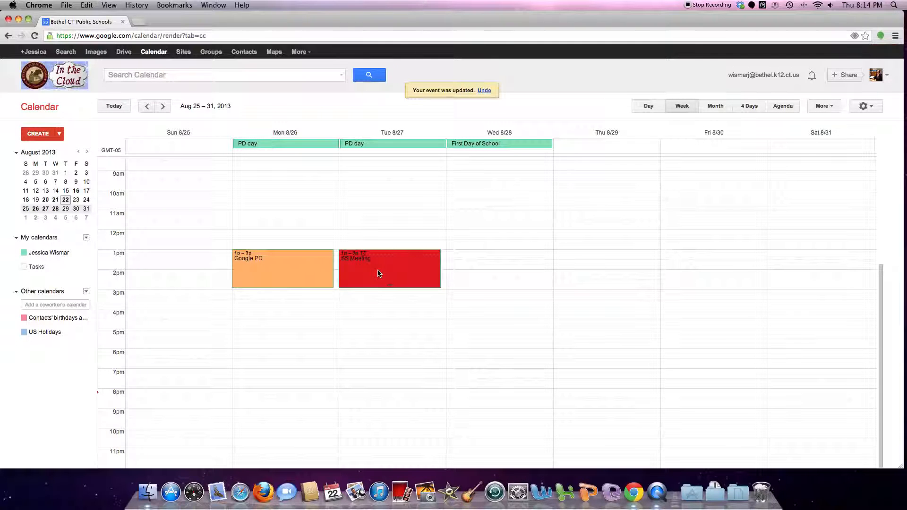
Delete the SS Meeting event, then try dragging the Google PD event's end time
right_click(378, 271)
left_click(365, 269)
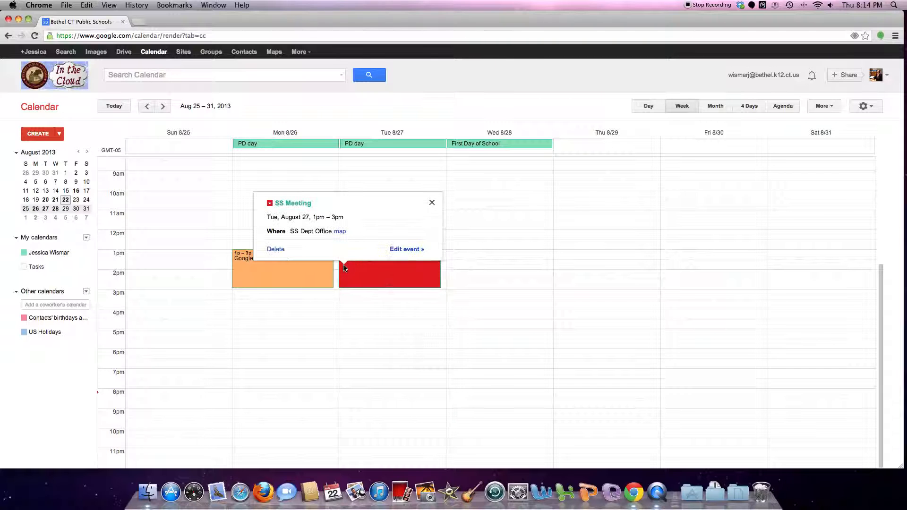
left_click(276, 249)
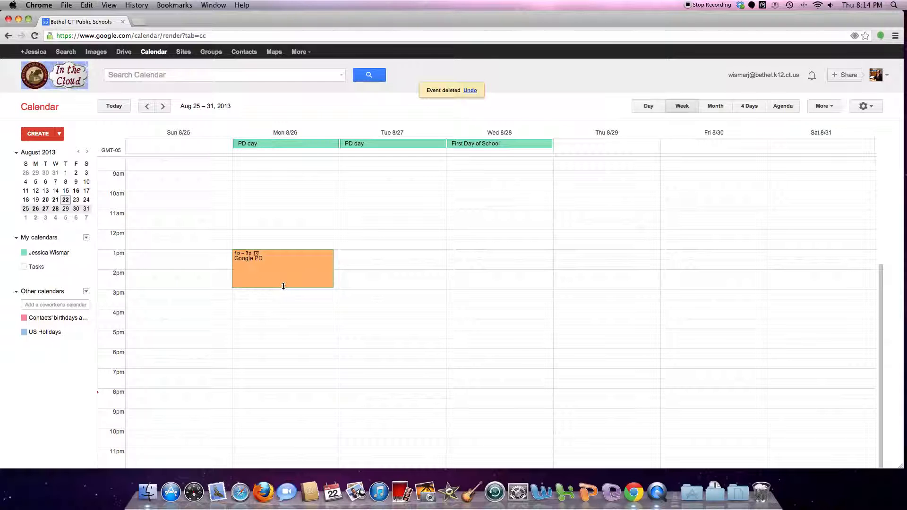
mouse_move(283, 287)
left_mouse_down()
mouse_move(283, 317)
mouse_move(284, 285)
left_mouse_up()
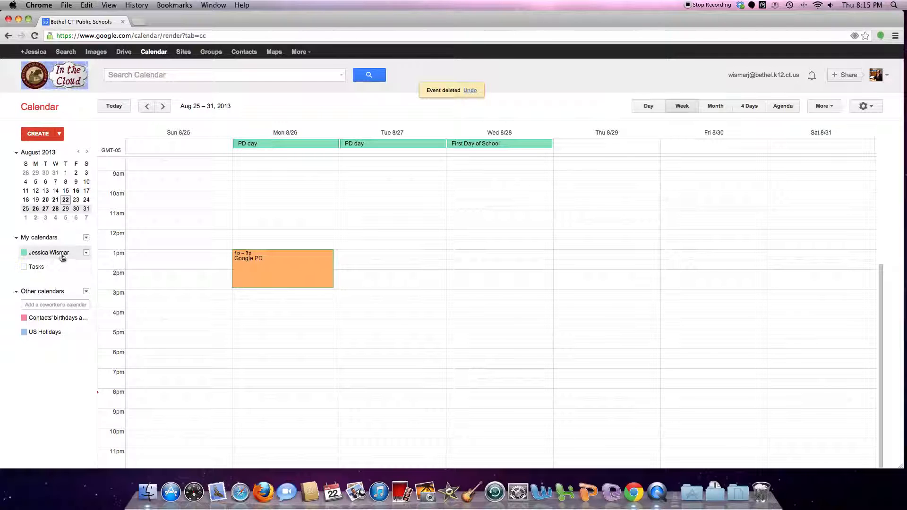
left_click(87, 254)
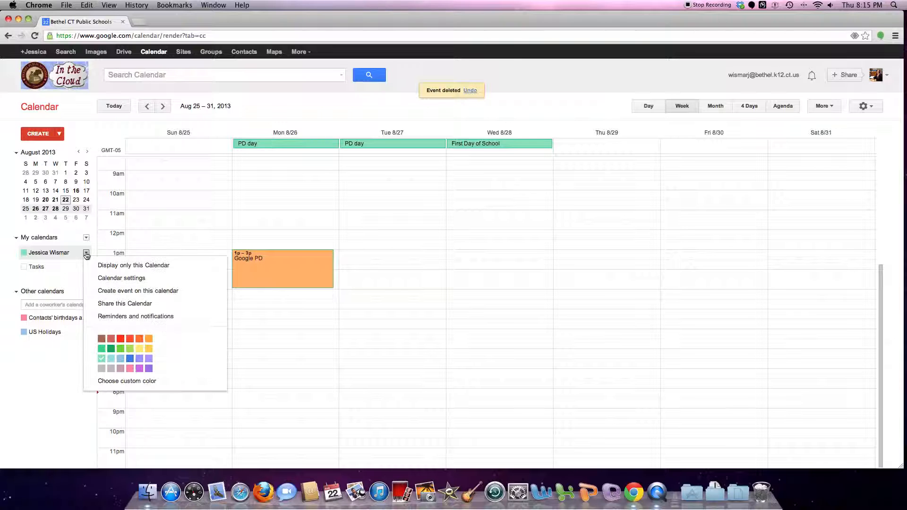
left_click(105, 304)
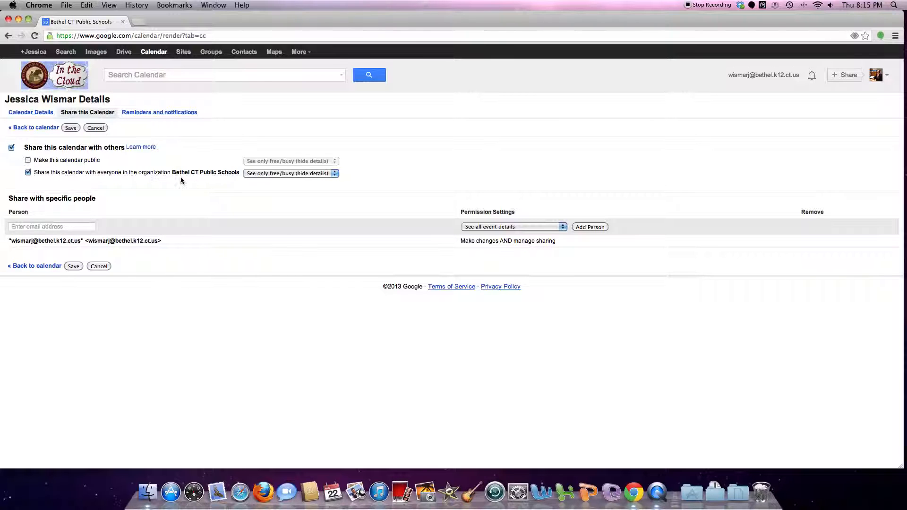
left_click(28, 161)
left_click(27, 161)
left_click(273, 173)
left_click(274, 164)
left_click(279, 174)
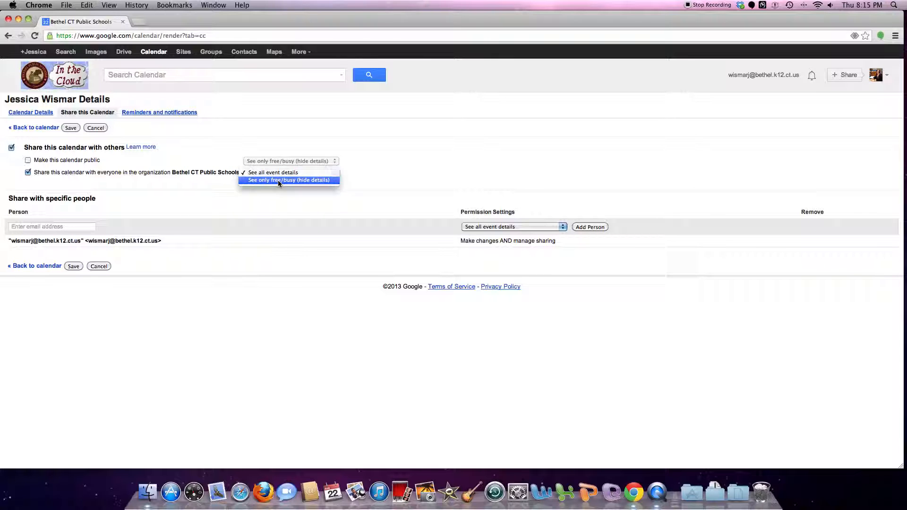
left_click(277, 180)
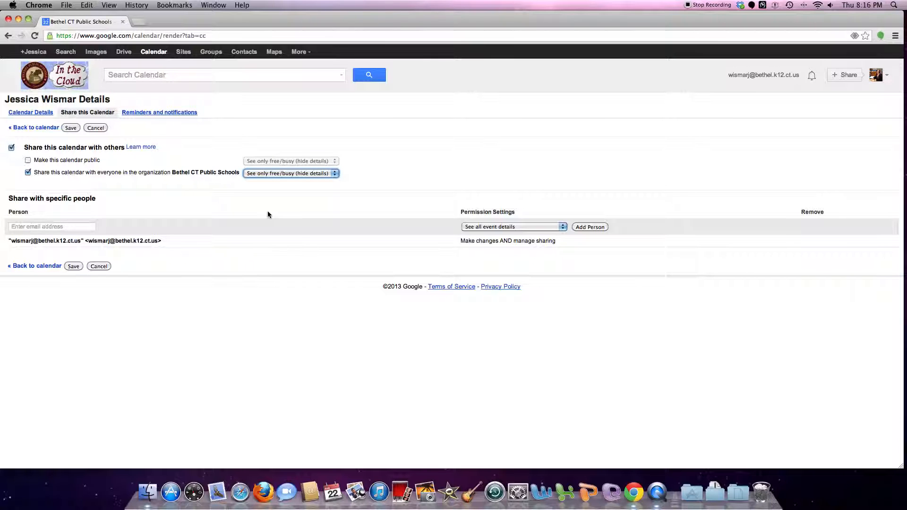
left_click(74, 267)
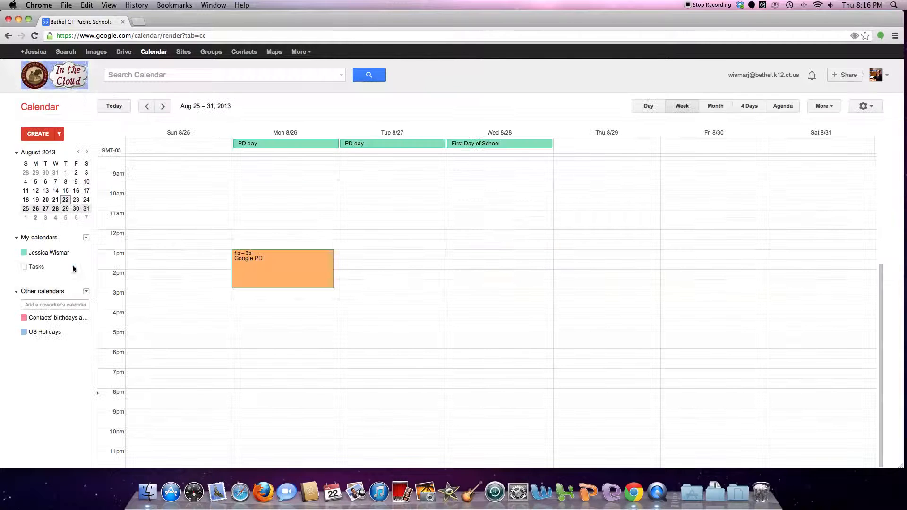
Go to the Sep 1–7 week, add a coworker's calendar by name, then hide it from the list
left_click(68, 304)
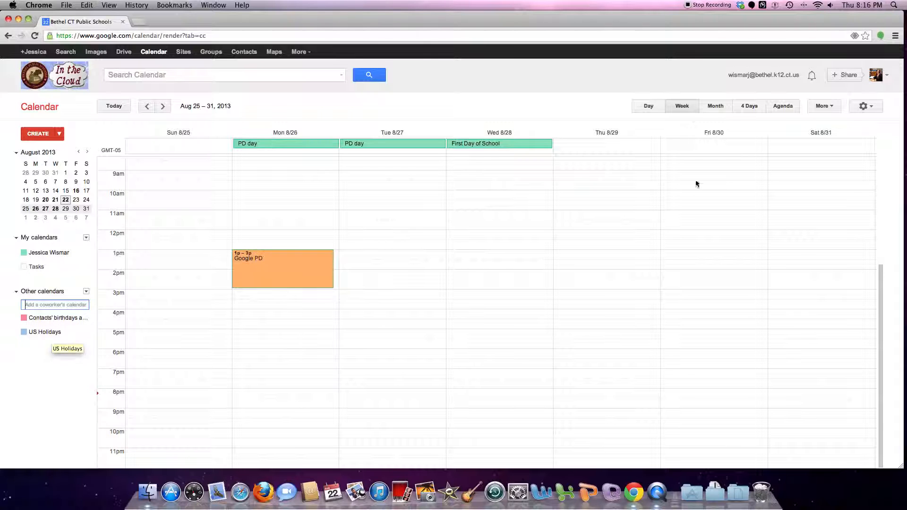
left_click(167, 105)
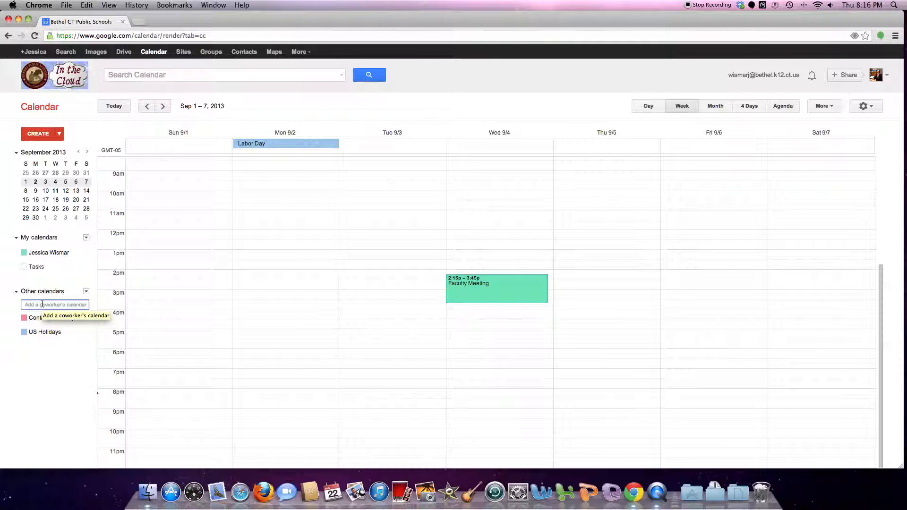
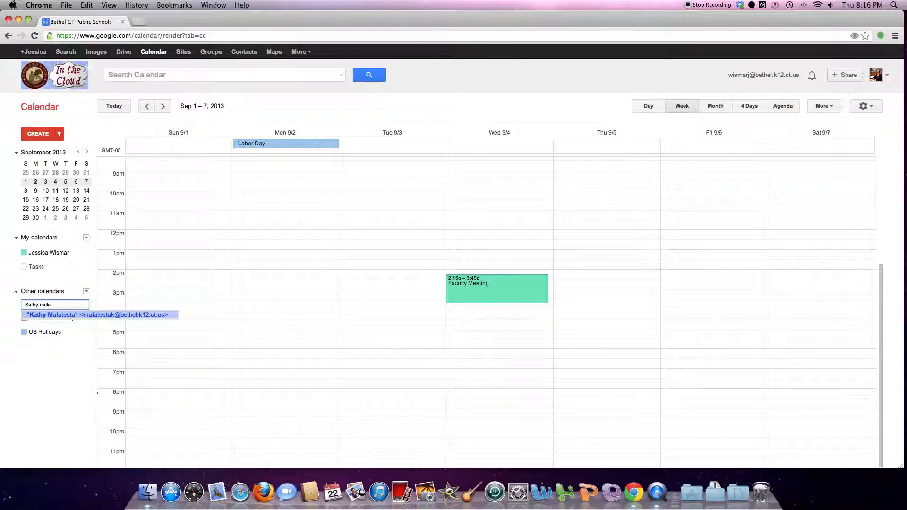
left_click(47, 316)
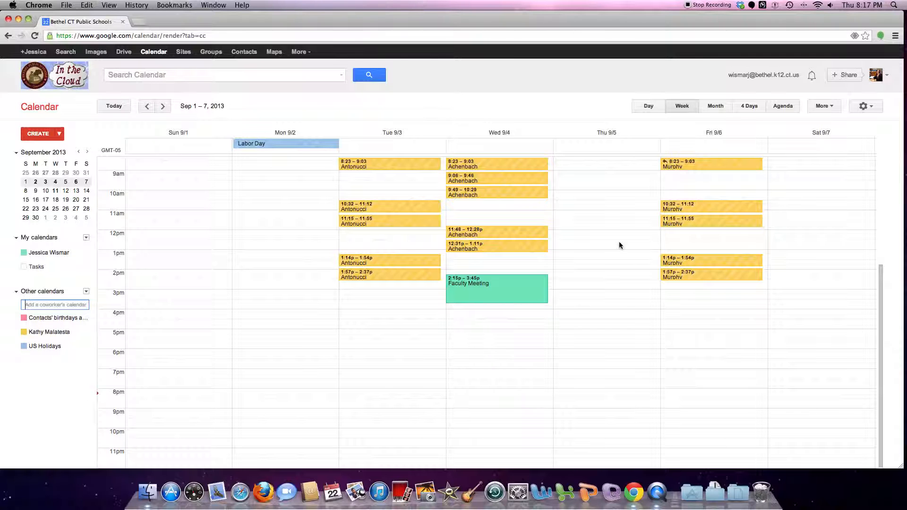
left_click(86, 333)
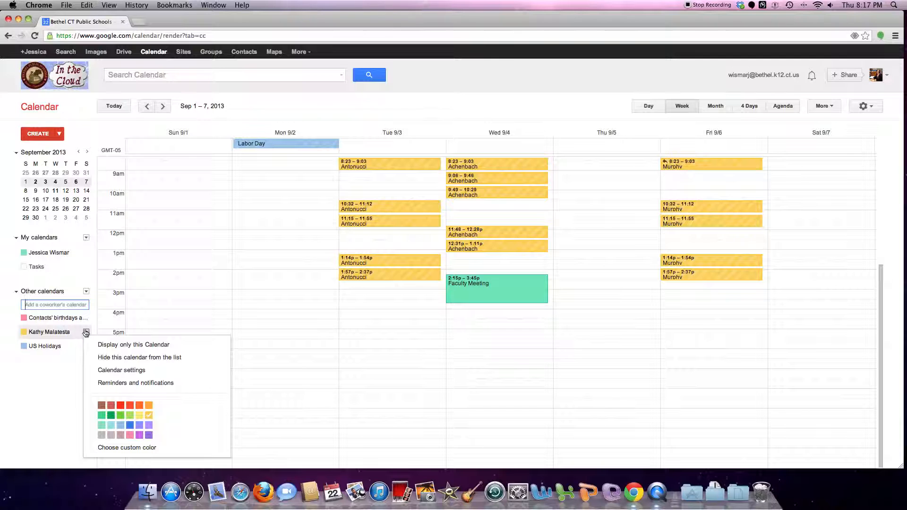
left_click(101, 358)
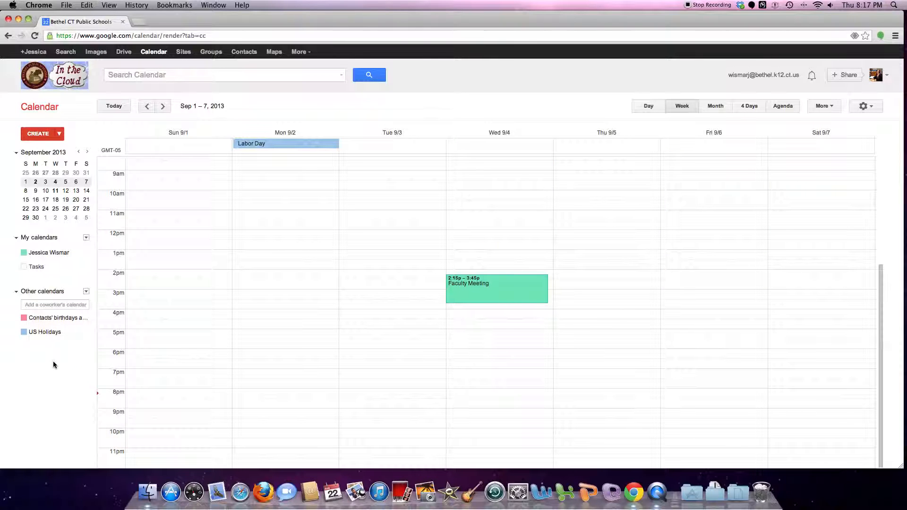
Create a new calendar named 'Personal', shared with the organization as free/busy only
left_click(86, 239)
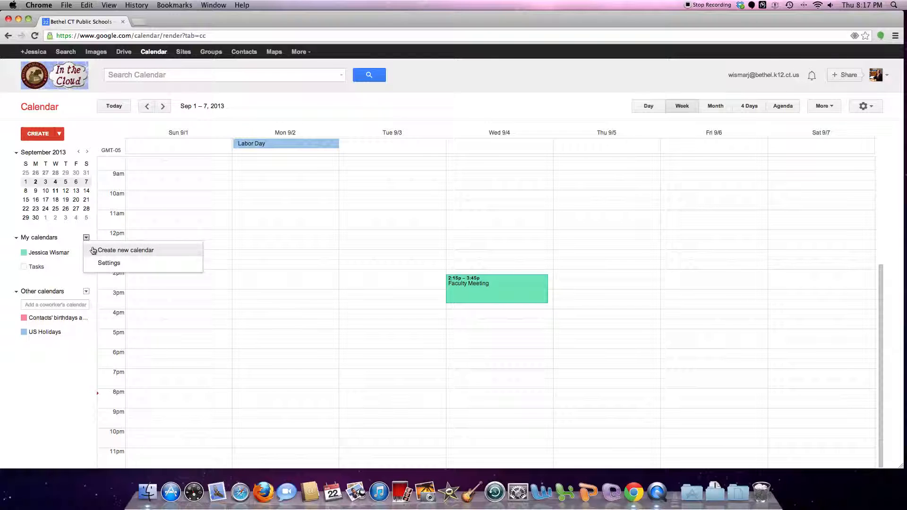
left_click(93, 250)
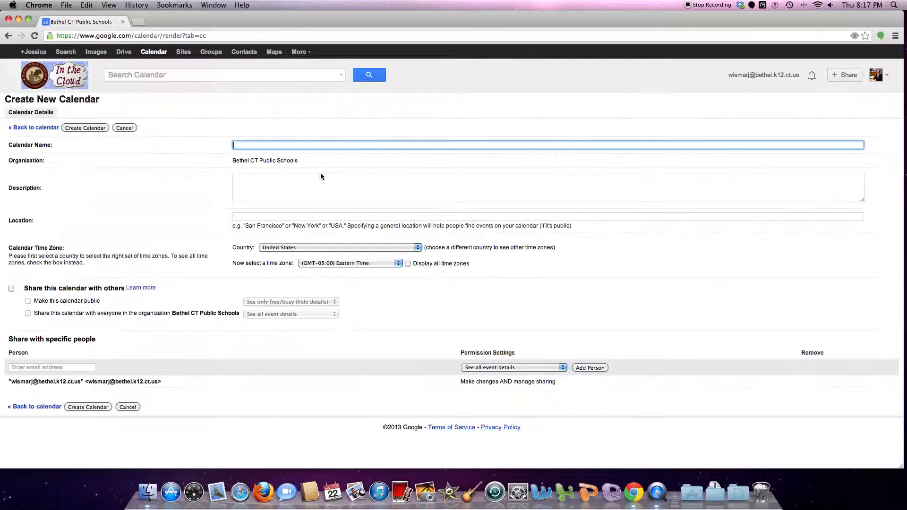
type("Personal")
left_click(10, 290)
left_click(289, 315)
left_click(291, 322)
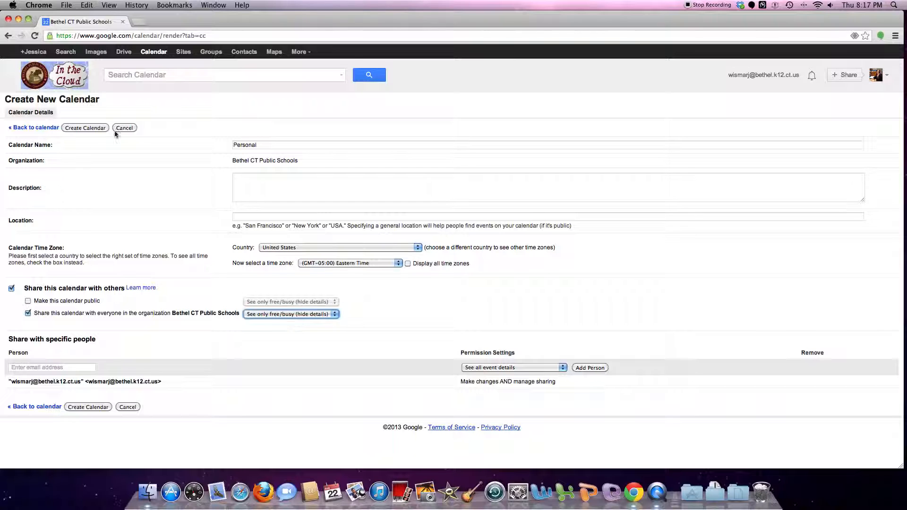
left_click(88, 128)
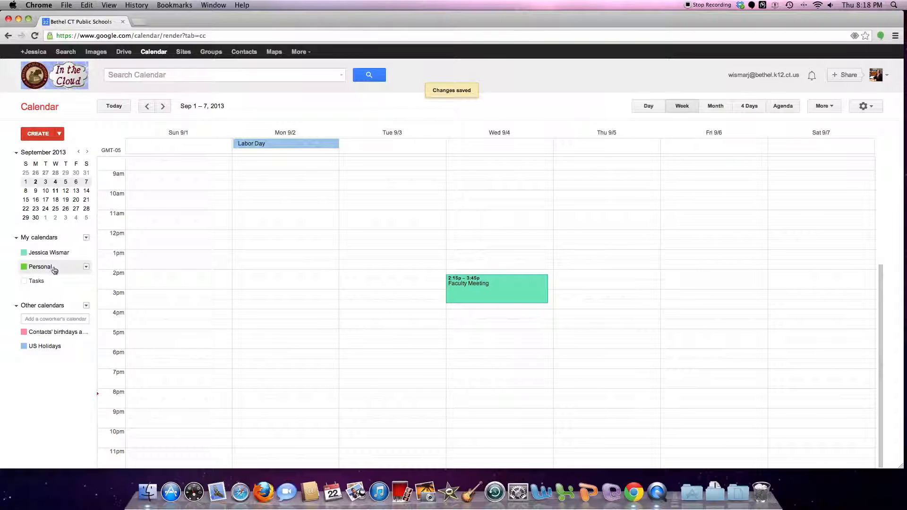
Change the Personal calendar's colour to blue
left_click(86, 267)
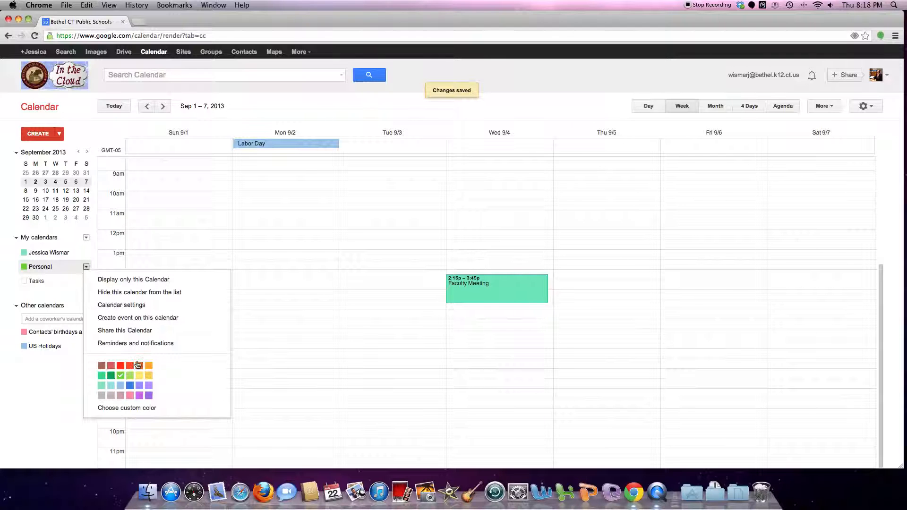
left_click(130, 386)
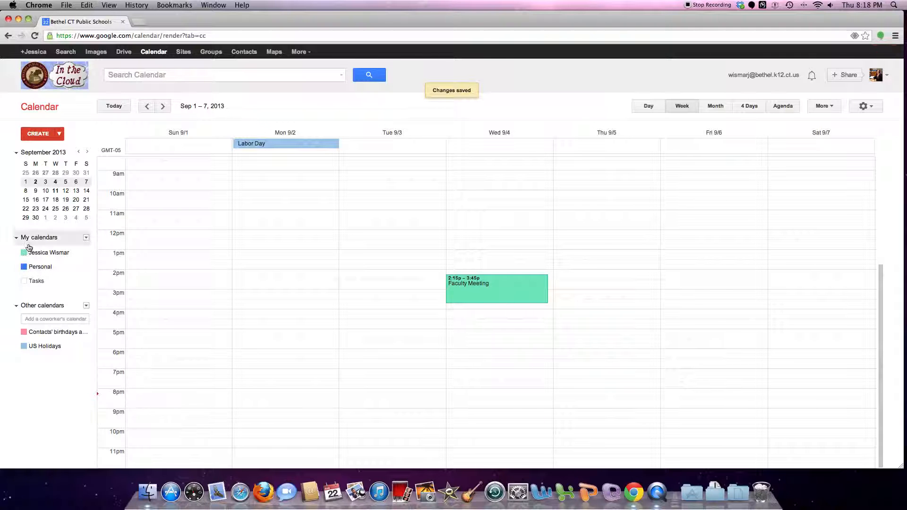
left_click(86, 239)
left_click(124, 249)
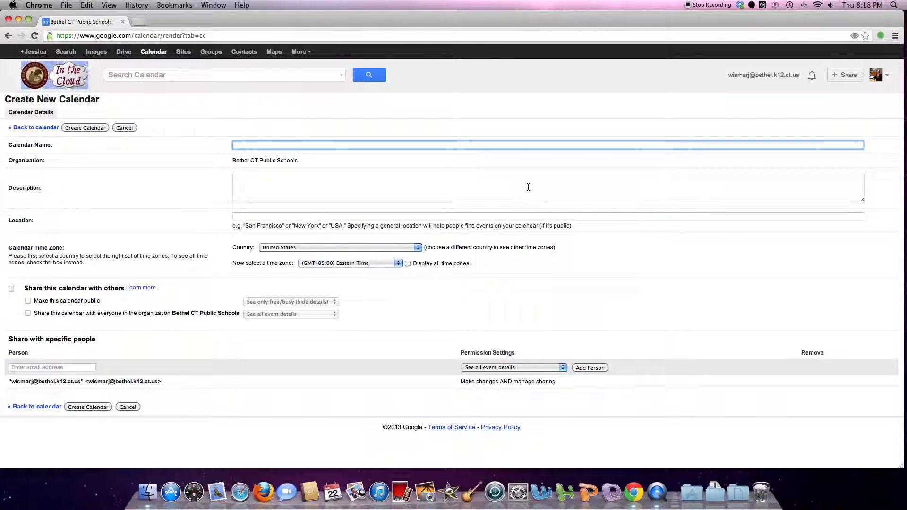
type("Dept Calendar")
left_click(12, 288)
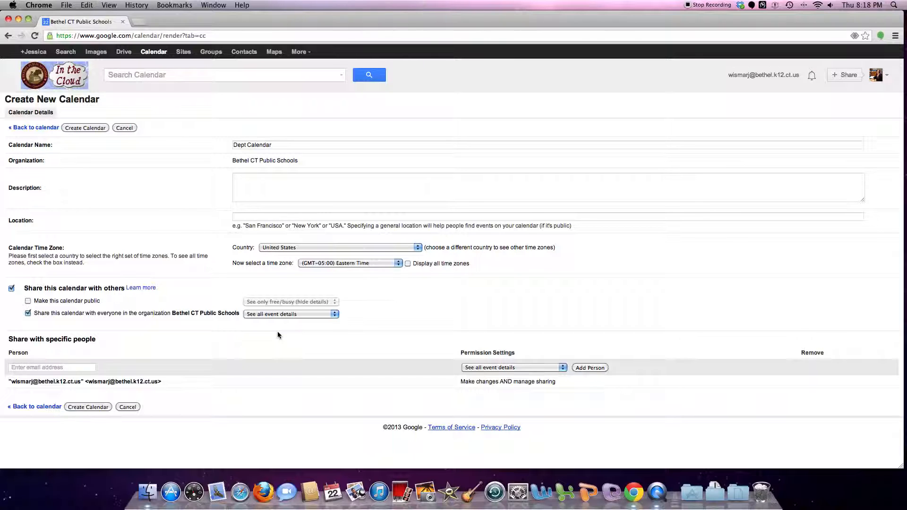
left_click(125, 127)
left_click(529, 171)
left_click(50, 321)
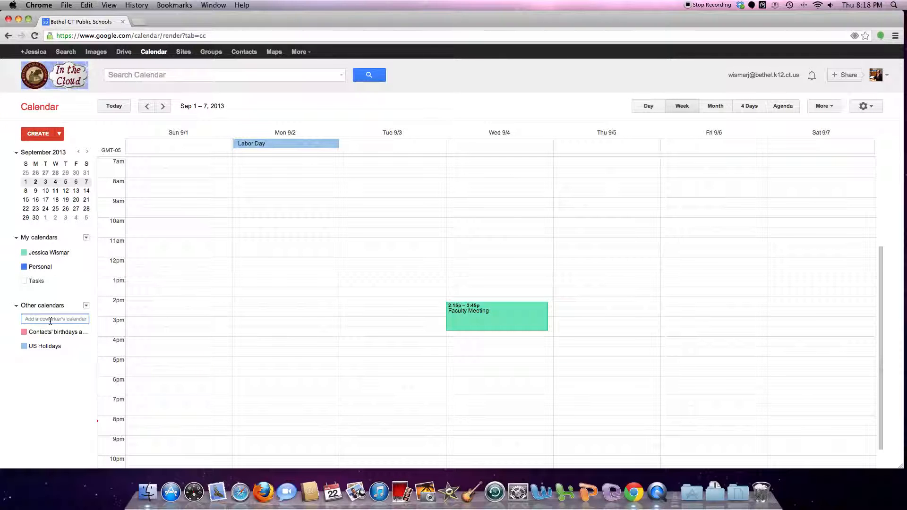
type("bms")
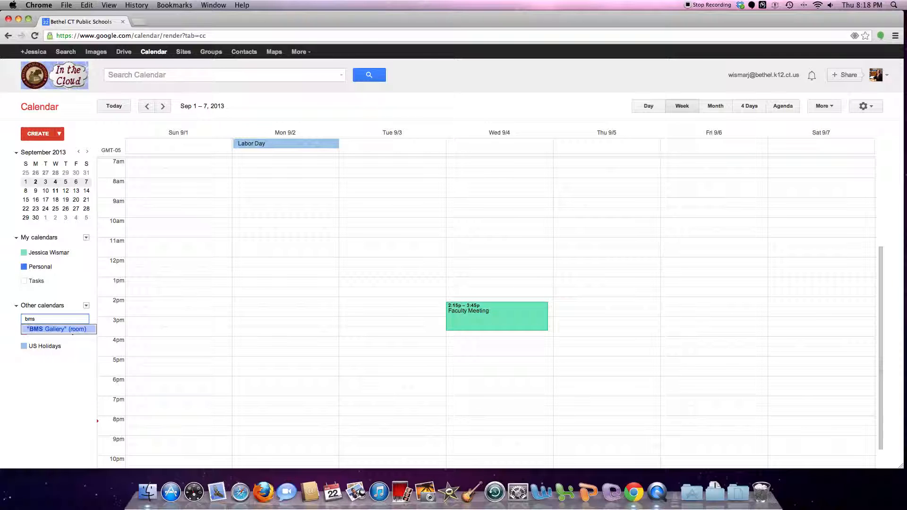
left_click(45, 331)
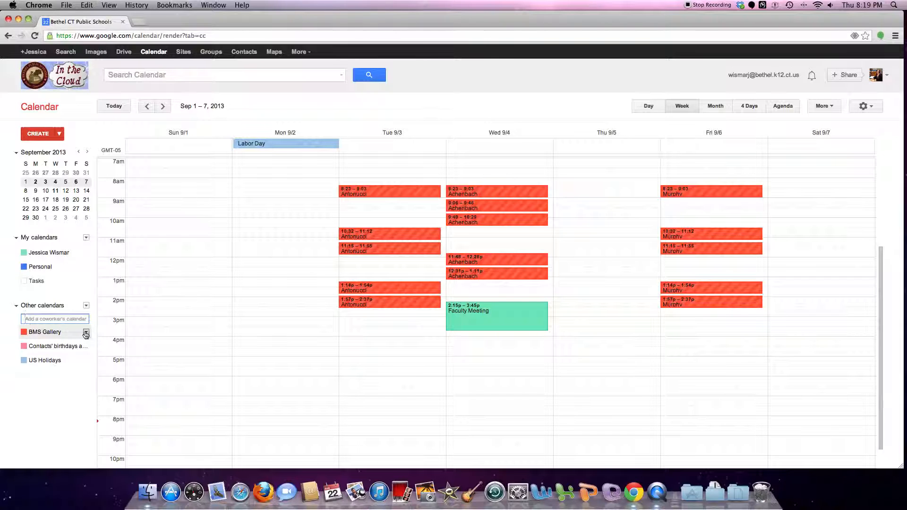
left_click(85, 333)
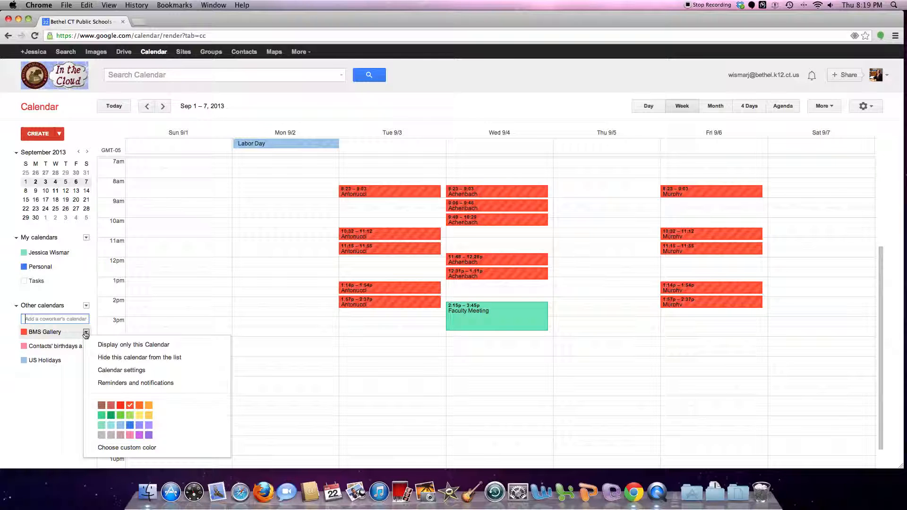
left_click(86, 333)
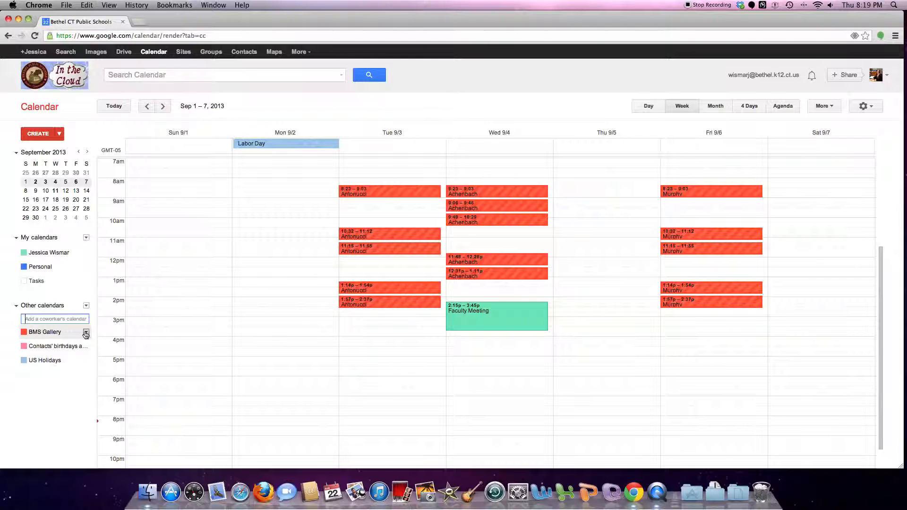
left_click(85, 334)
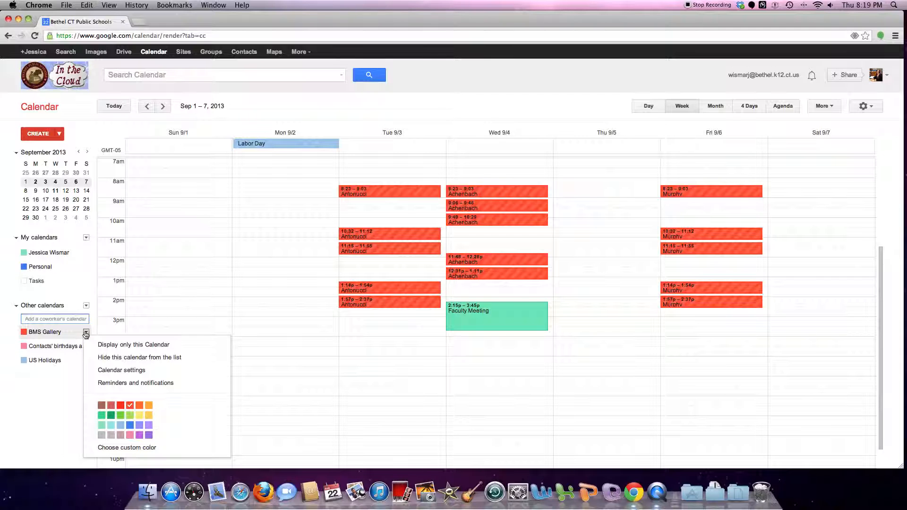
left_click(97, 358)
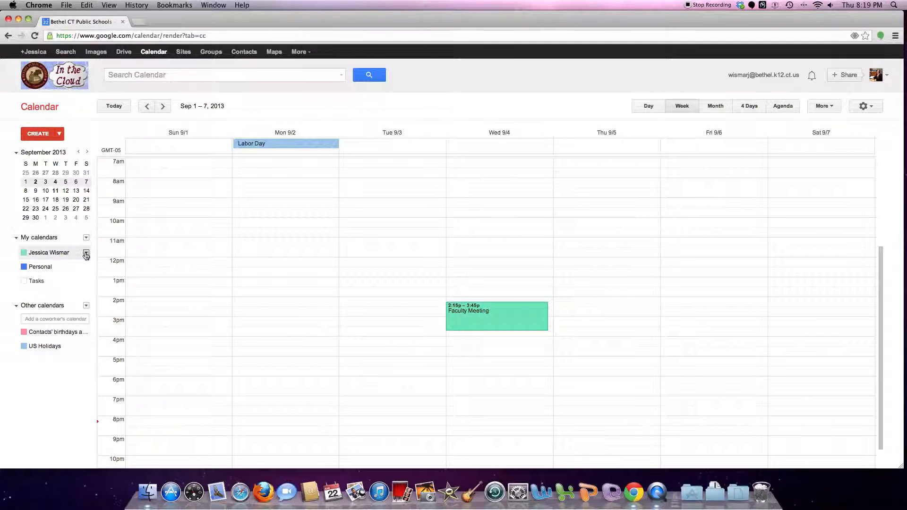
Open the main calendar's sharing settings and add a coworker to the share list
left_click(85, 255)
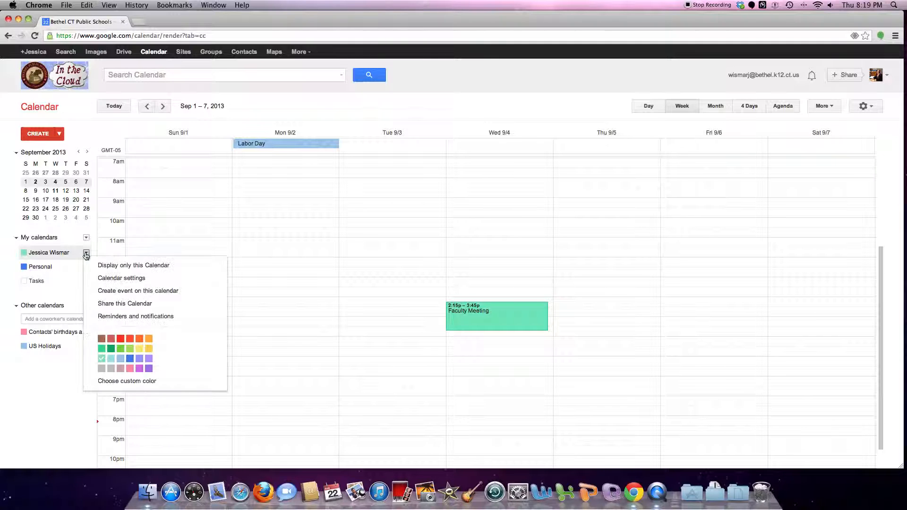
left_click(98, 303)
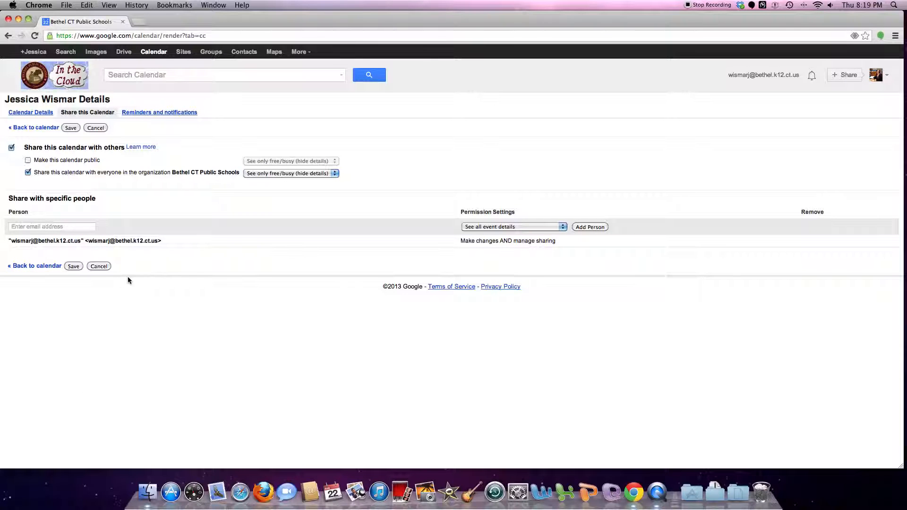
left_click(53, 228)
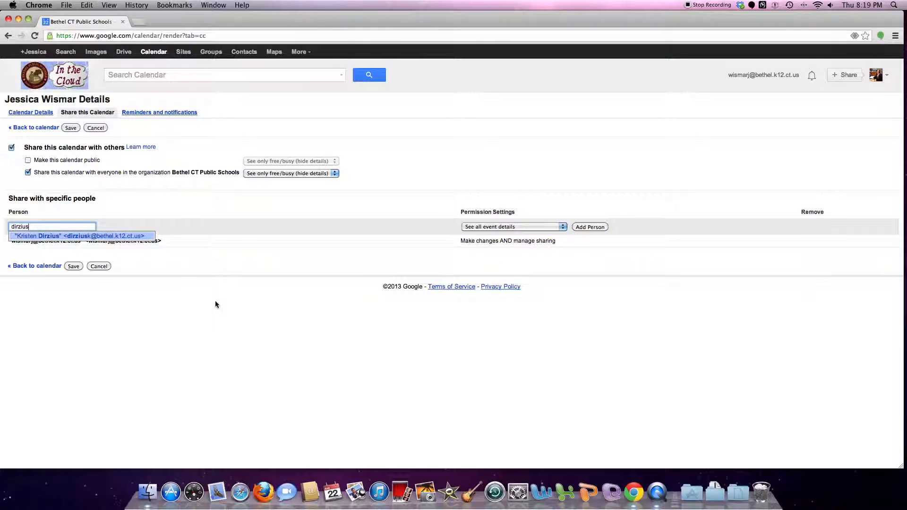
left_click(114, 236)
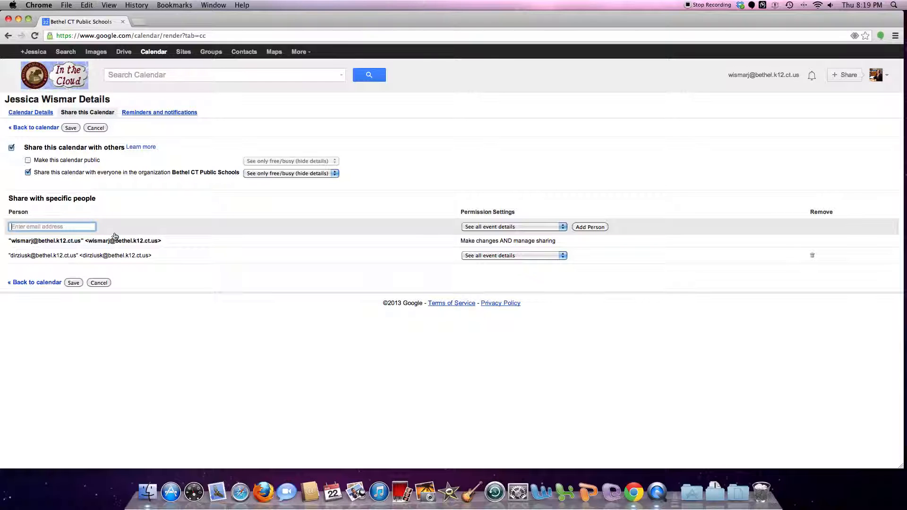
Try the coworker's free/busy and make-changes permissions, then remove them from the list
left_click(516, 258)
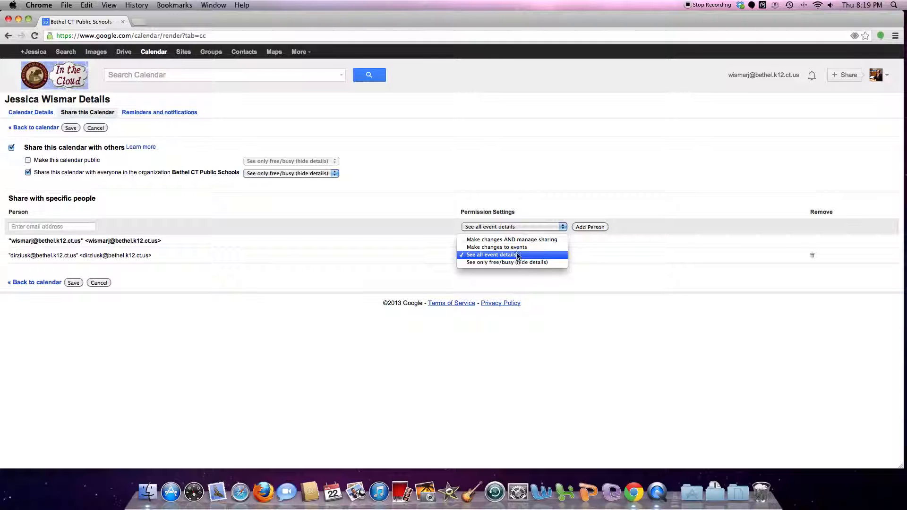
left_click(518, 262)
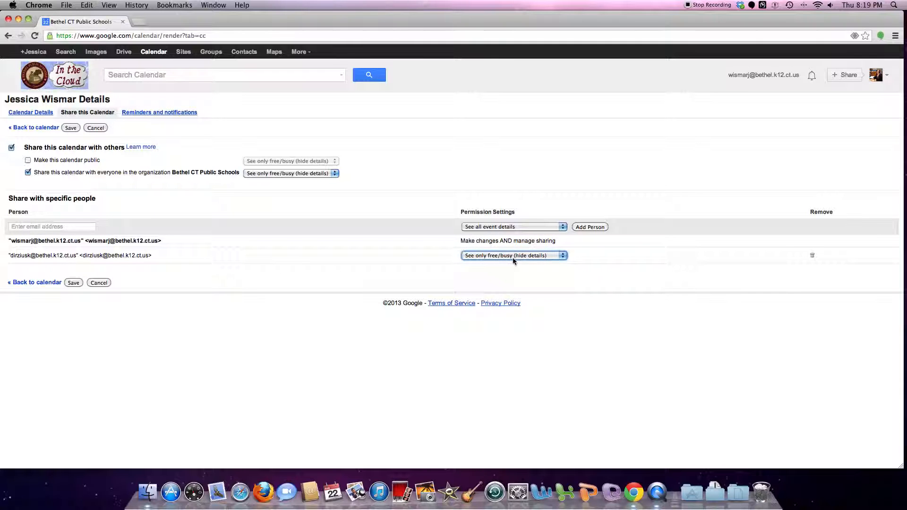
left_click(514, 260)
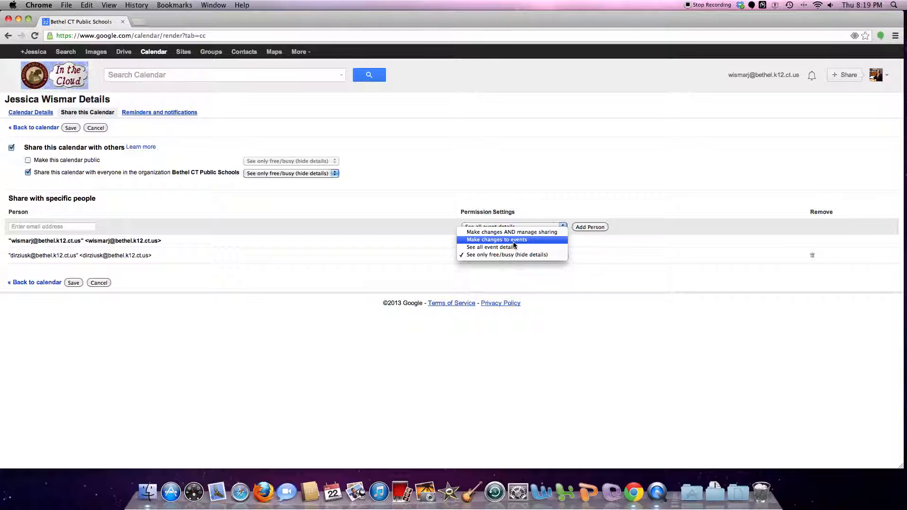
left_click(514, 241)
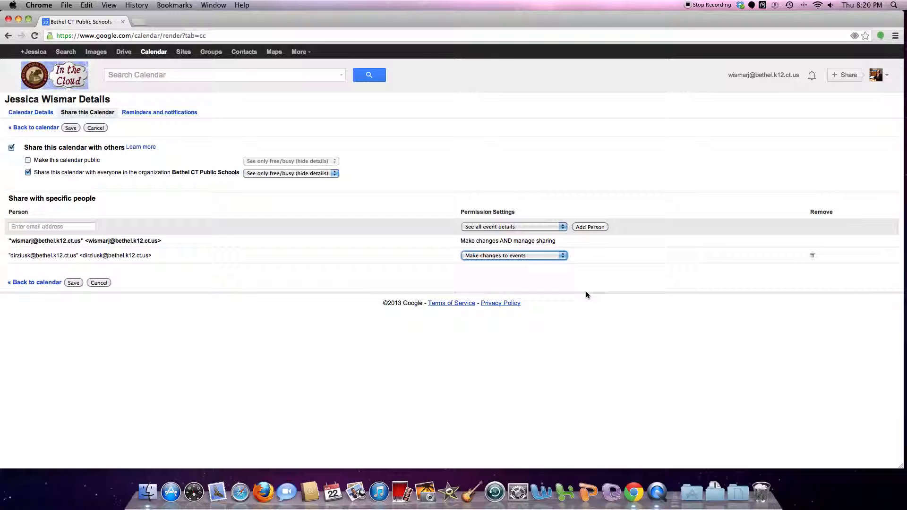
left_click(544, 256)
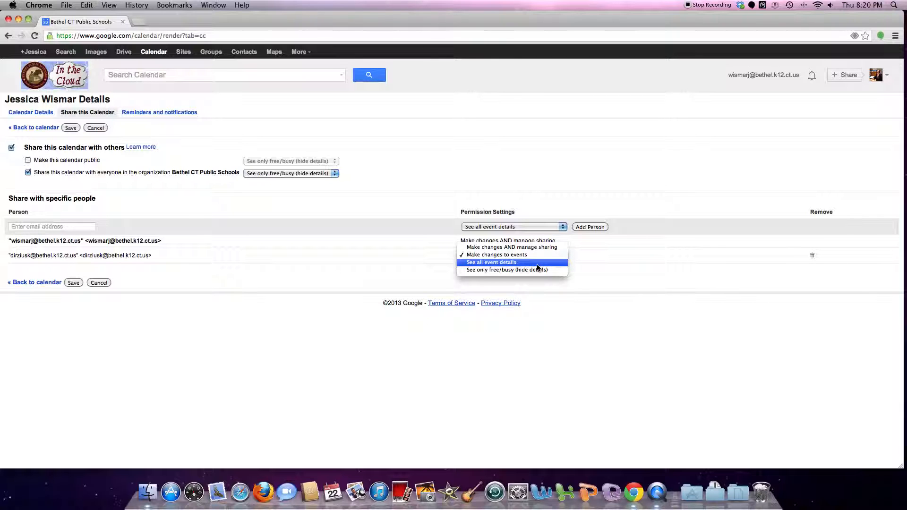
left_click(537, 269)
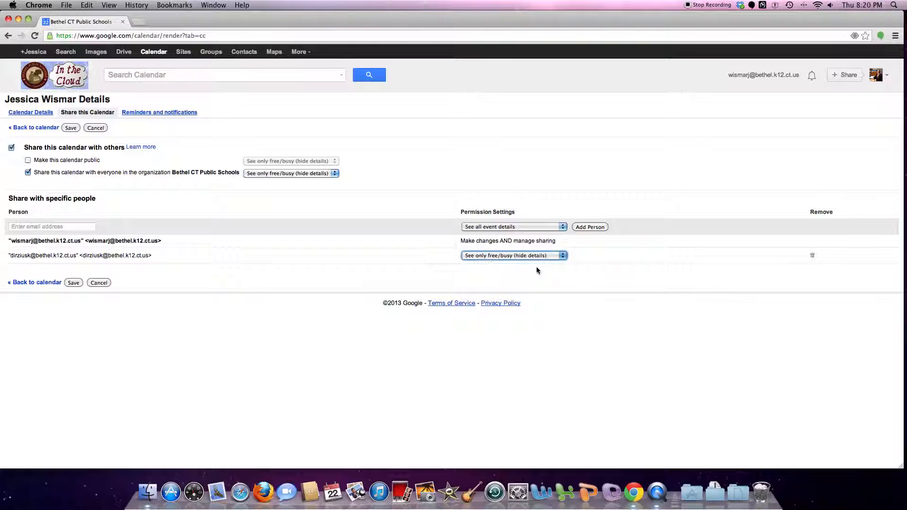
left_click(813, 255)
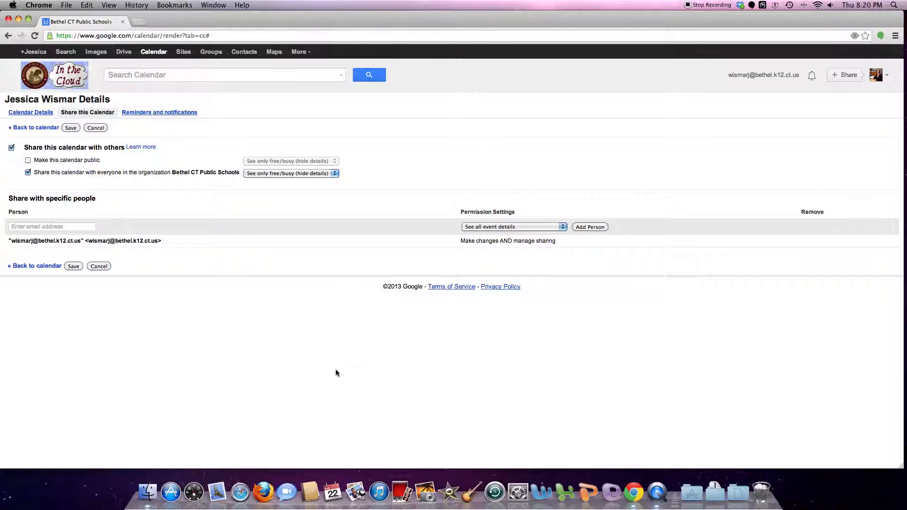
Save the sharing settings, then discard a new untitled event draft to return to the week view
left_click(71, 128)
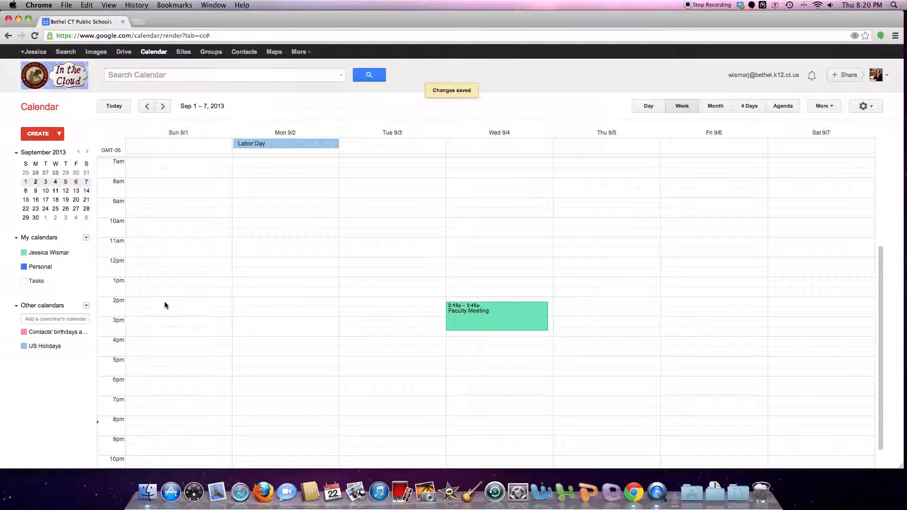
left_click(825, 109)
left_click(826, 112)
left_click(41, 136)
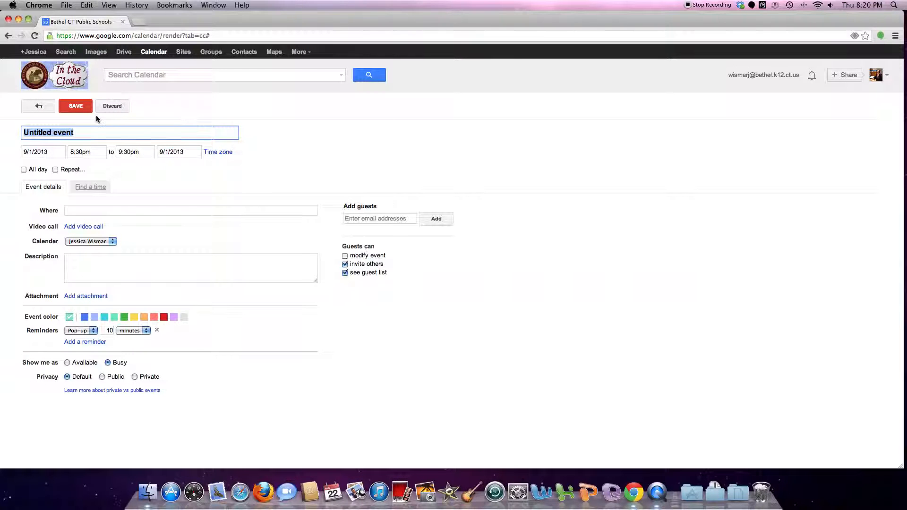
left_click(112, 107)
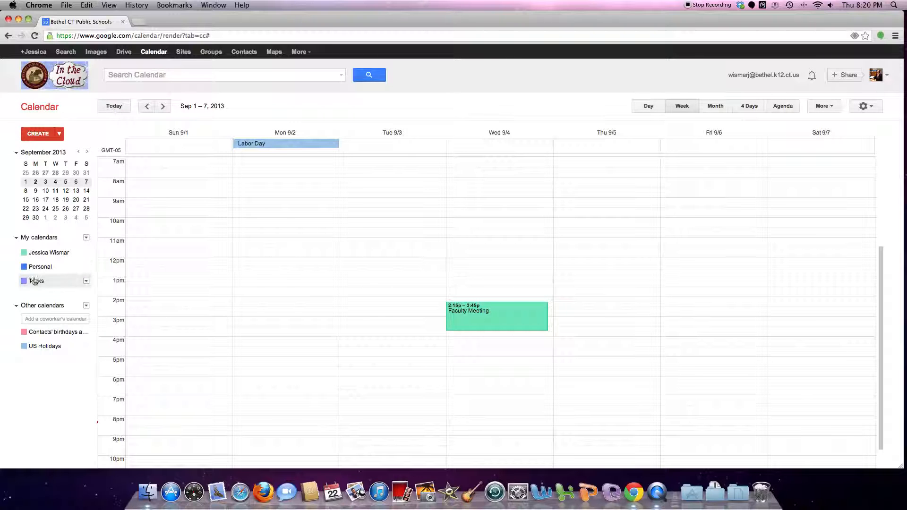